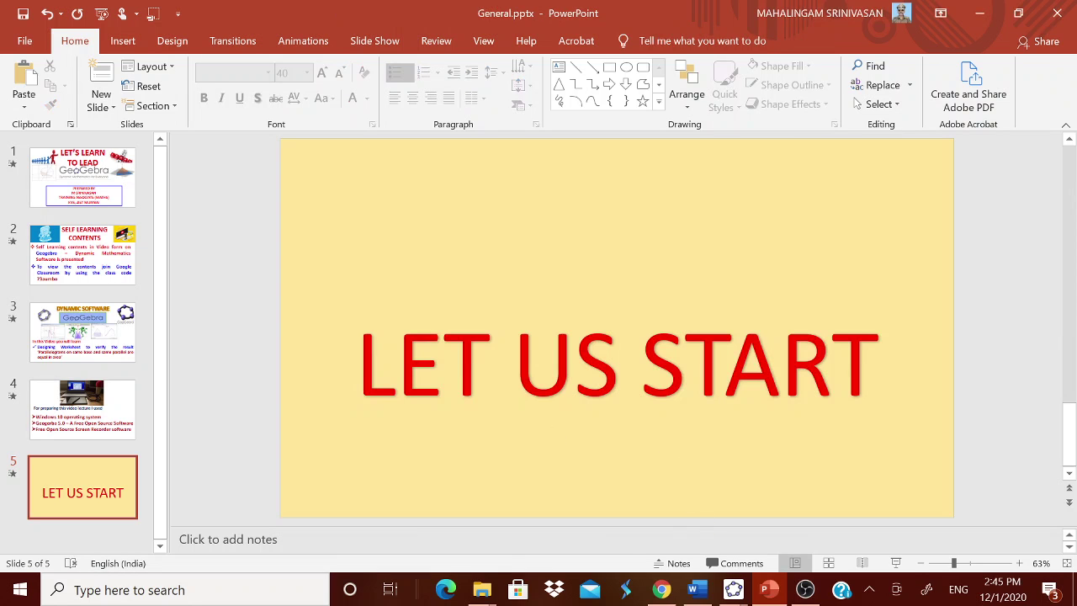
Step: Replay the parallelograms worksheet through all 28 construction steps to the final step
mouse_move(733, 590)
left_click(696, 551)
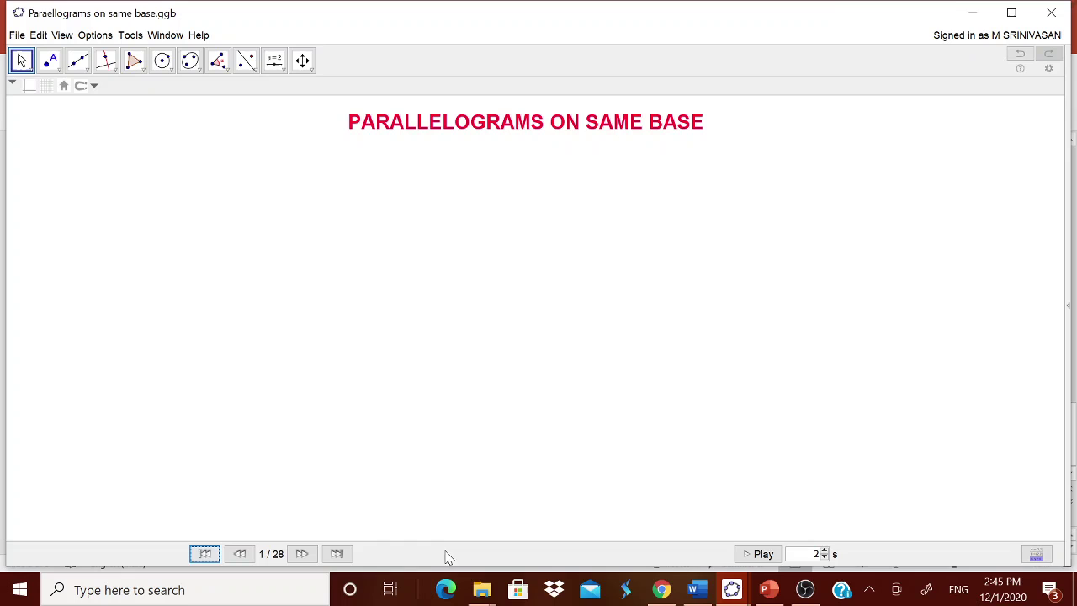
left_click(303, 557)
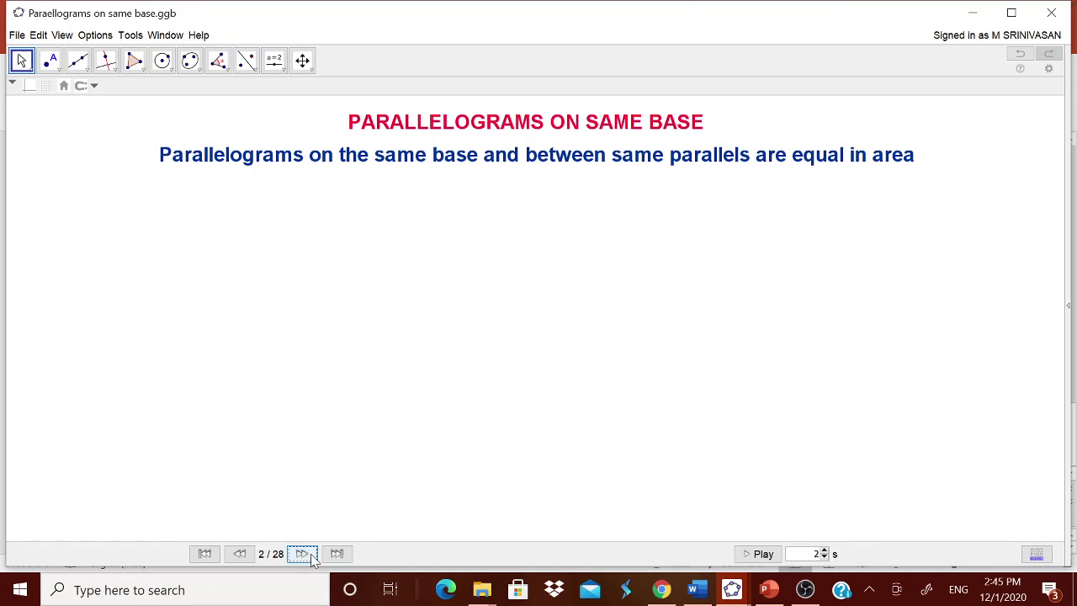
left_click(303, 554)
left_click(303, 554)
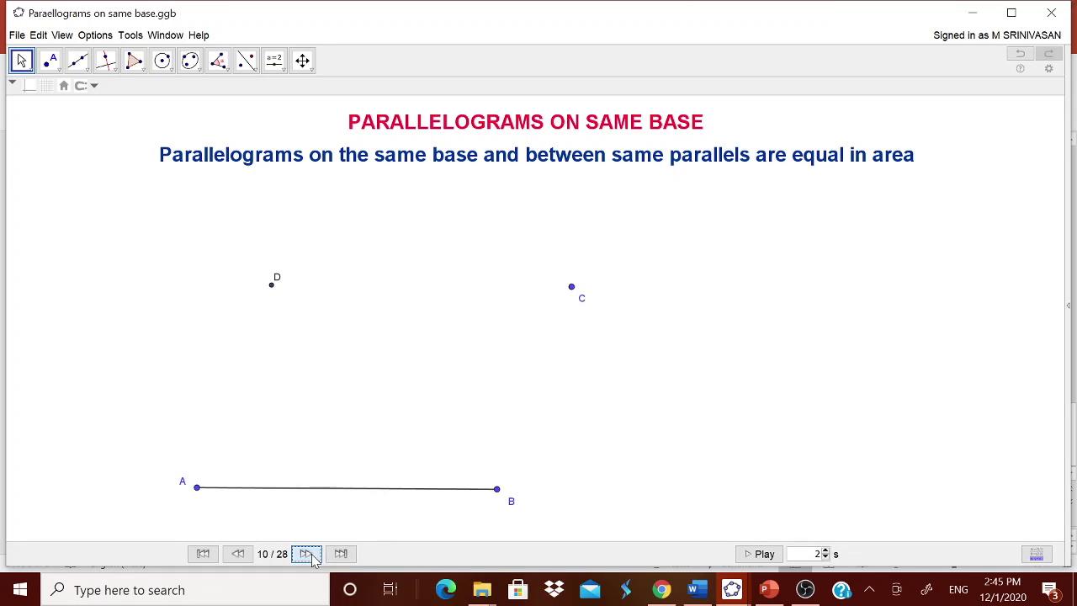
left_click(307, 554)
left_click(306, 553)
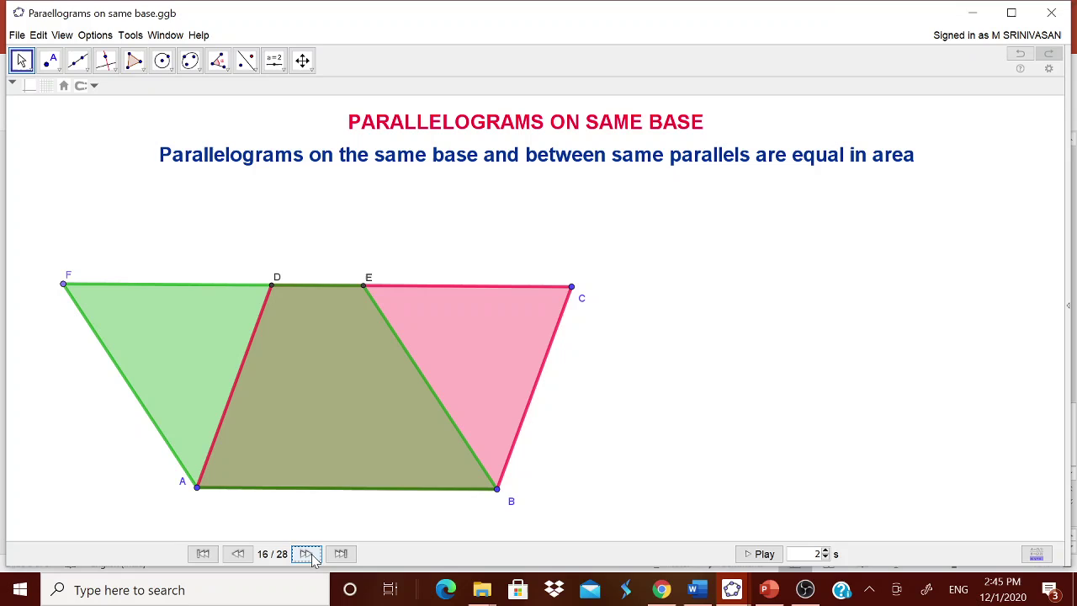
left_click(306, 553)
double_click(307, 554)
double_click(306, 553)
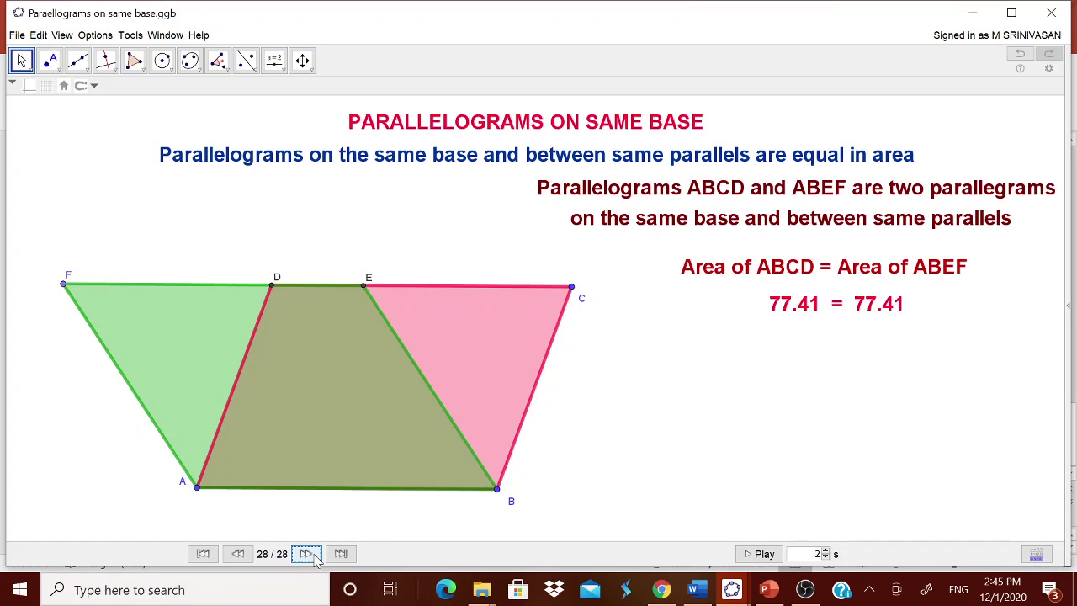
Step: Drag point B to show both areas stay equal, then switch to the new blank window
mouse_move(497, 488)
left_mouse_down()
mouse_move(564, 495)
mouse_move(413, 492)
mouse_move(558, 499)
mouse_move(522, 510)
mouse_move(503, 473)
mouse_move(507, 497)
mouse_move(488, 534)
mouse_move(474, 514)
mouse_move(502, 519)
mouse_move(503, 495)
left_mouse_up()
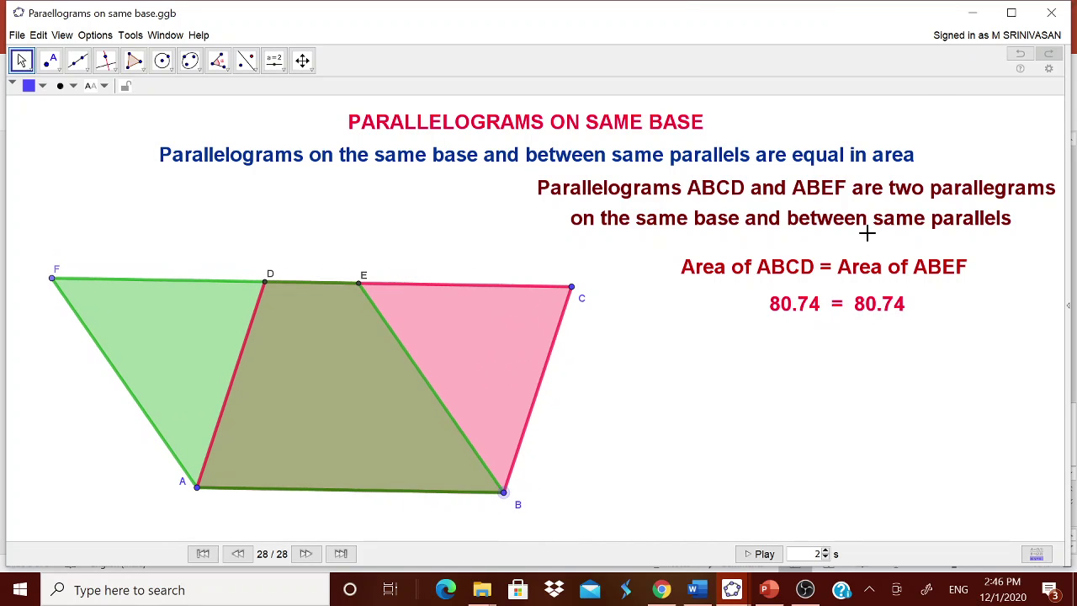
left_click(971, 13)
mouse_move(732, 590)
left_click(805, 533)
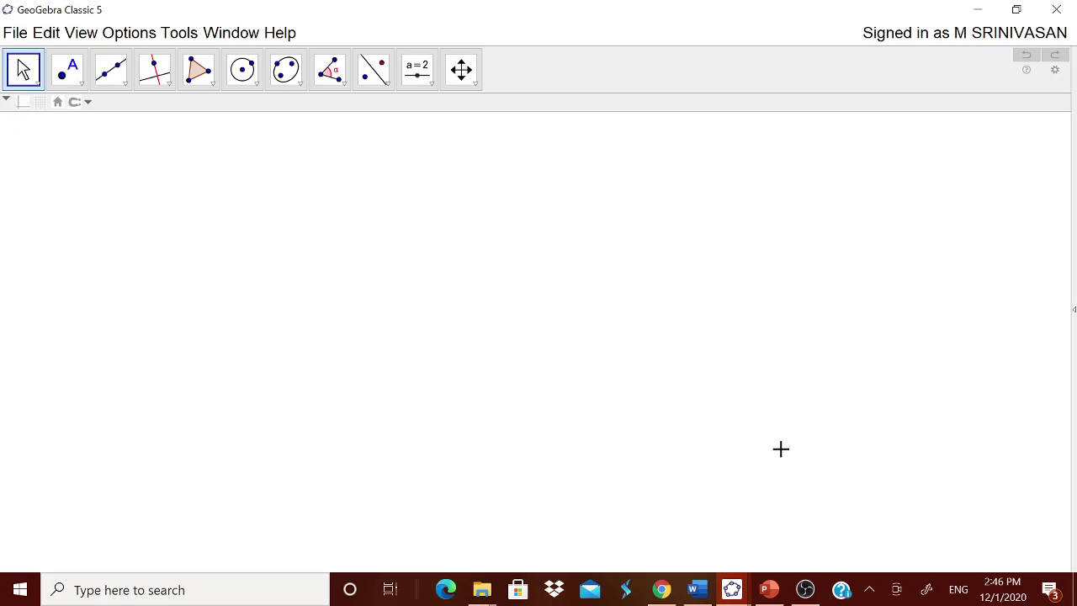
Step: Review Perspectives and Options unchanged, then enable the Graphics view's Navigation Bar
left_click(1074, 313)
left_click(965, 305)
left_click(130, 33)
mouse_move(157, 57)
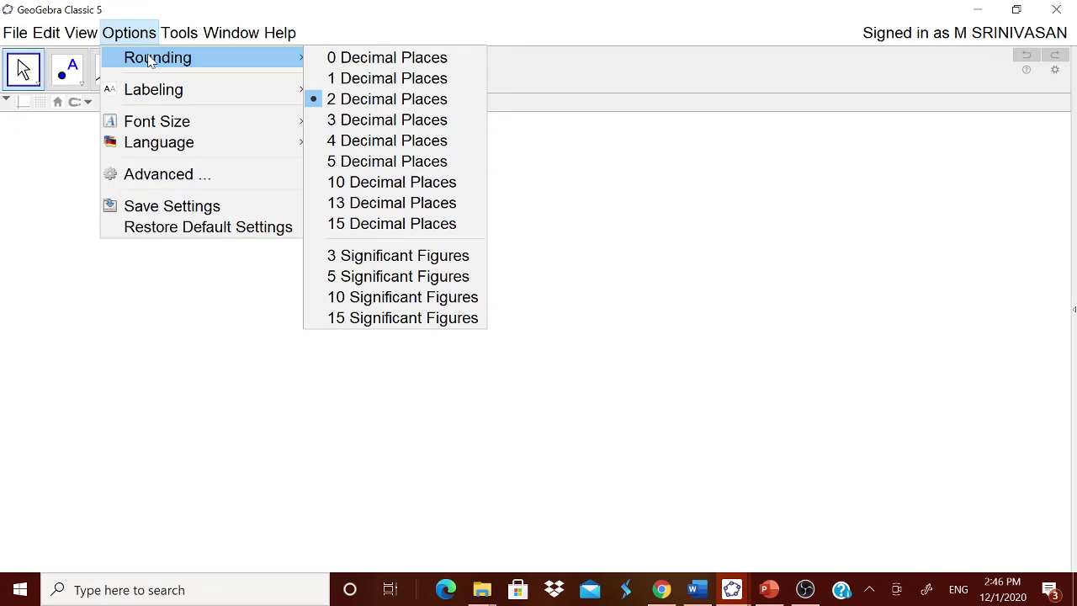
mouse_move(153, 90)
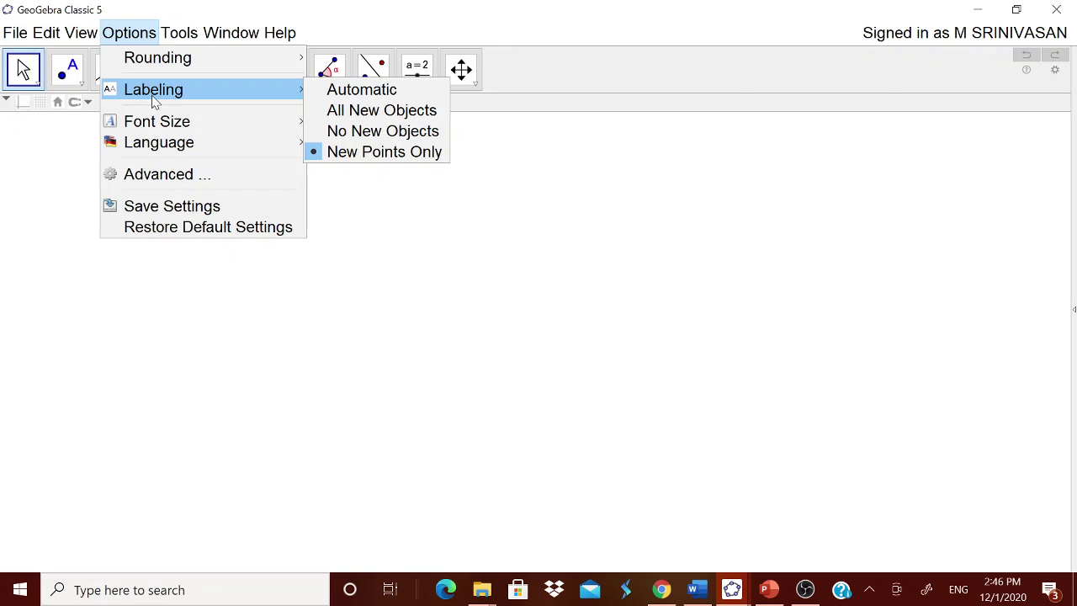
left_click(718, 80)
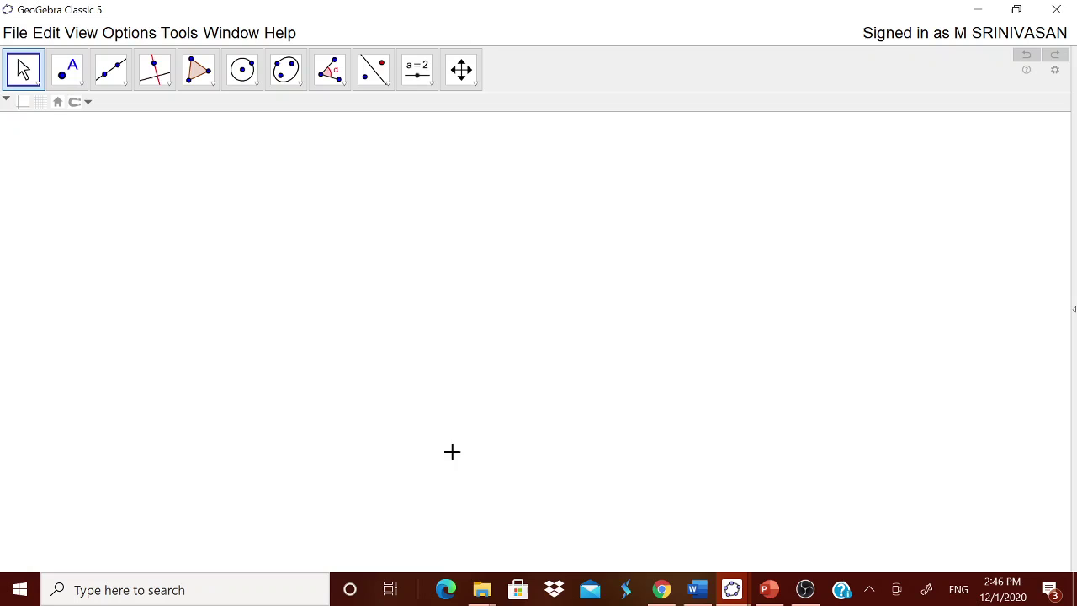
right_click(614, 527)
left_click(658, 473)
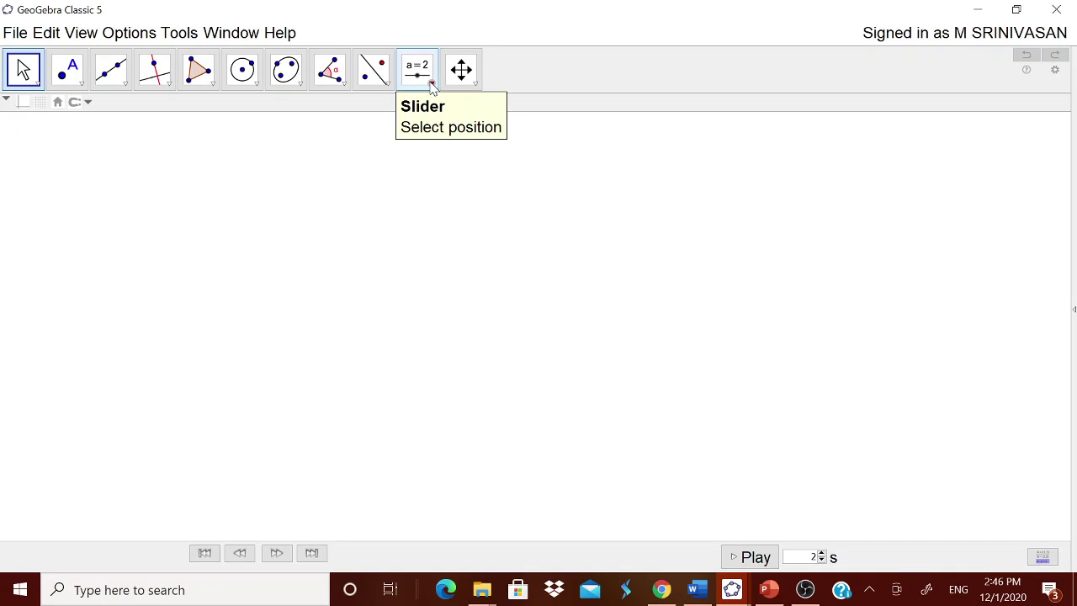
Step: Add the title text 'PARALLELOGRAMS ON SAME BASE', copied from the Word notes
left_click(697, 591)
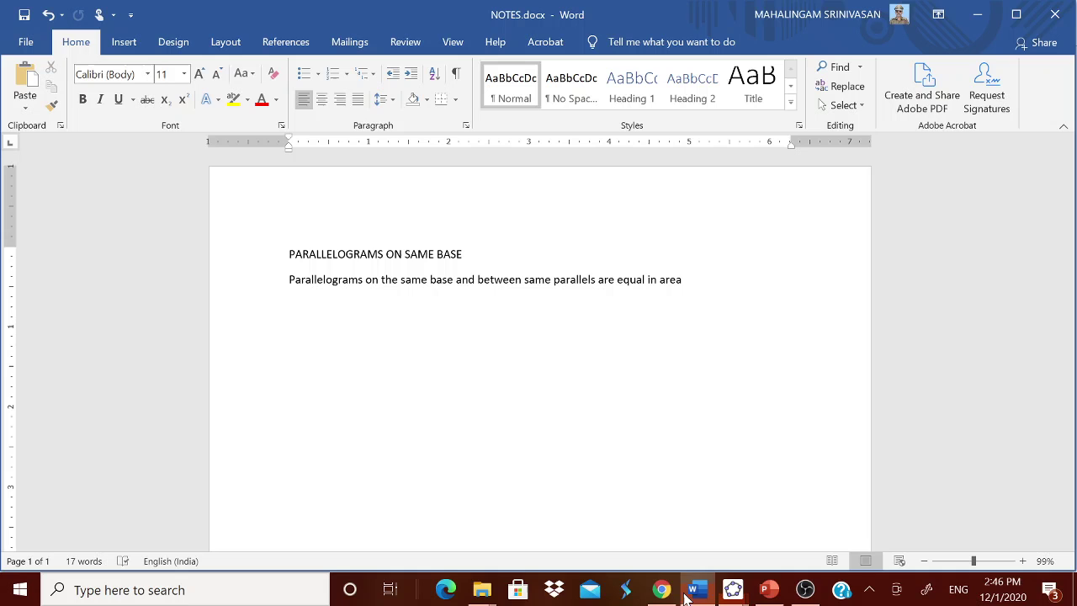
left_click_drag(288, 254, 477, 255)
key("ctrl+c")
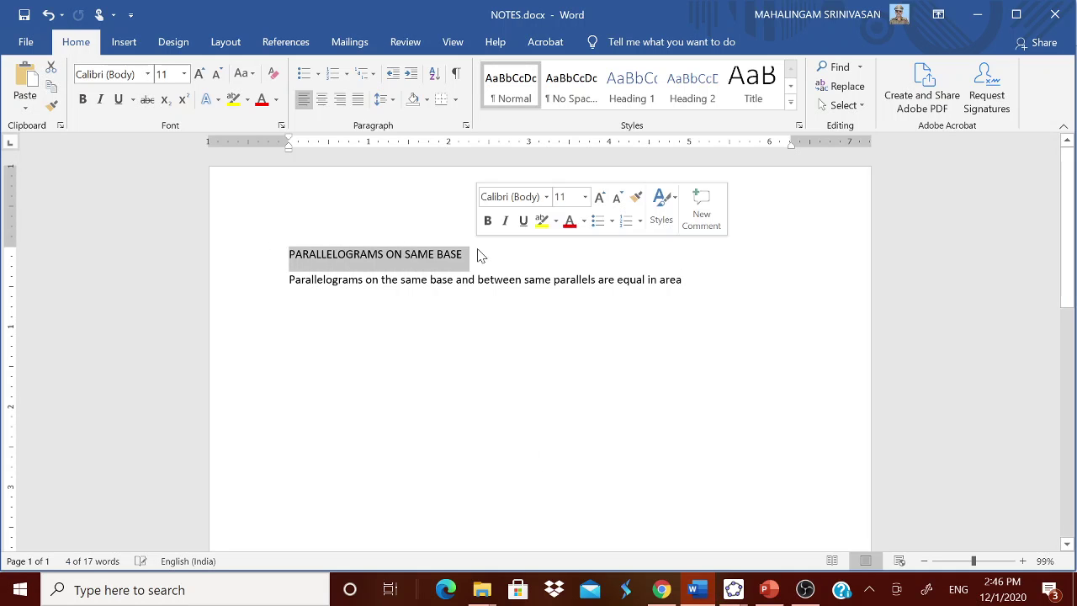
left_click(731, 589)
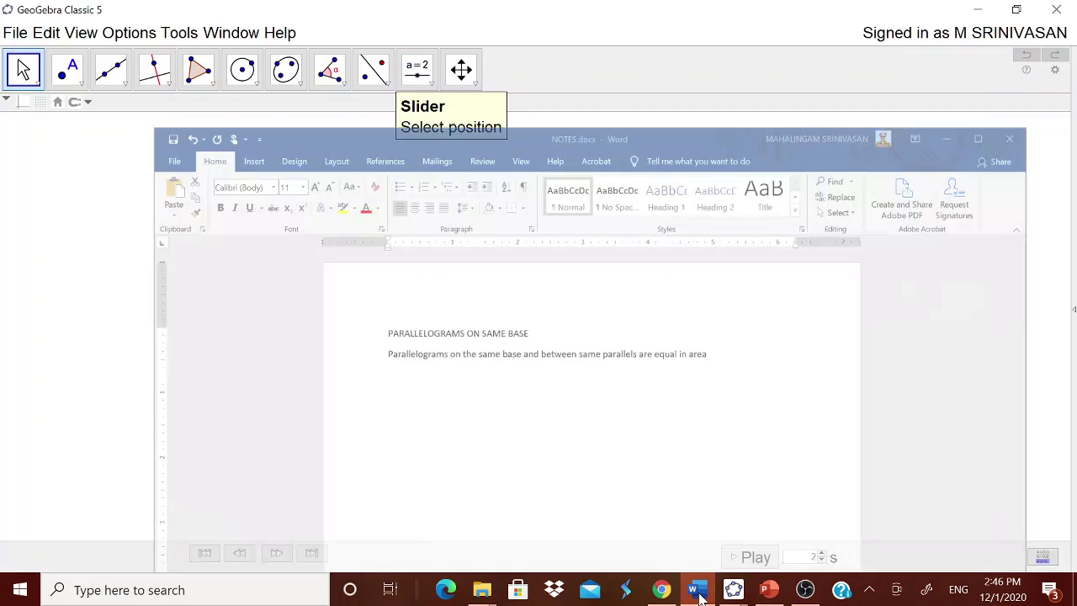
left_click(432, 80)
left_click(429, 84)
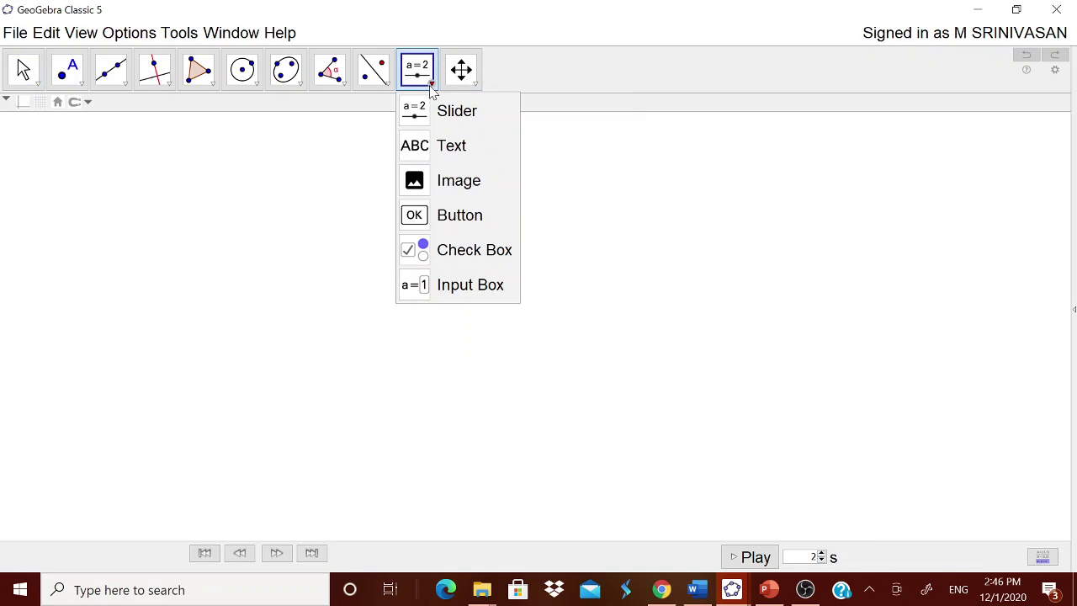
left_click(454, 144)
left_click(501, 193)
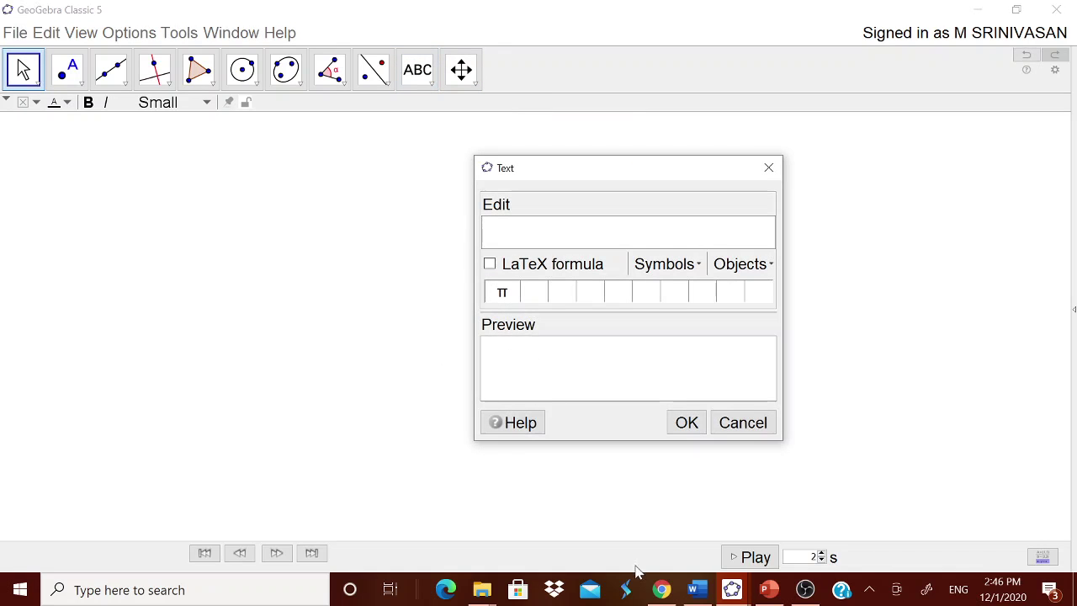
left_click(697, 589)
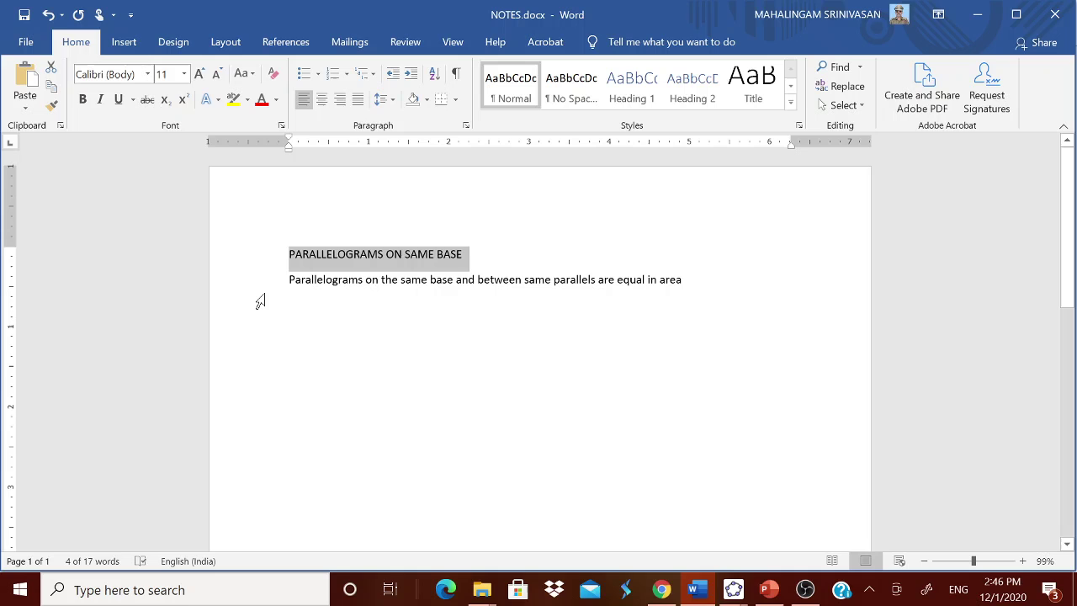
left_click(732, 590)
left_click(807, 502)
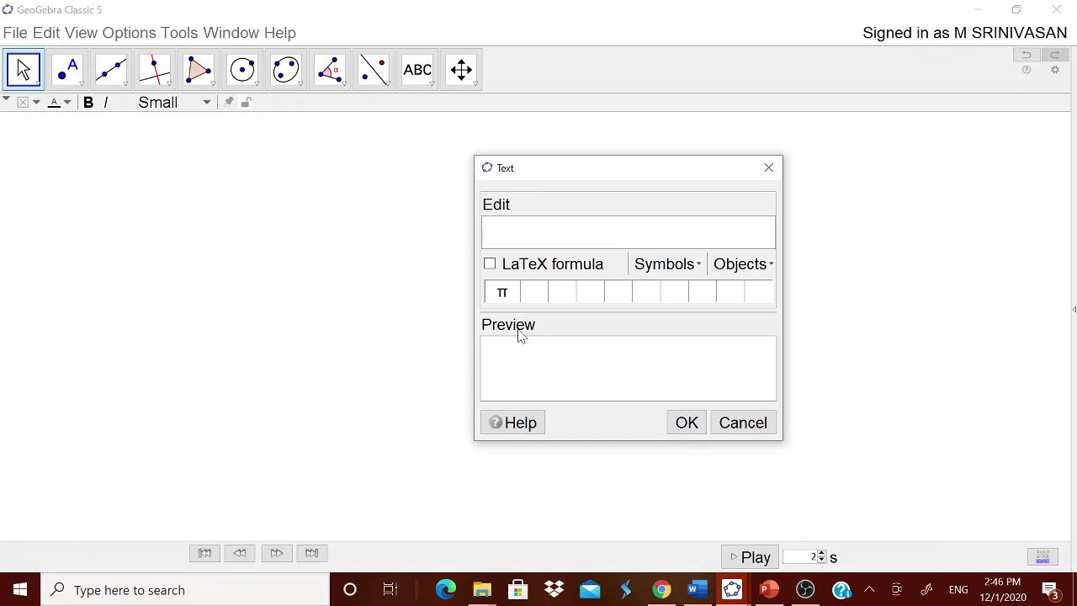
key("ctrl+v")
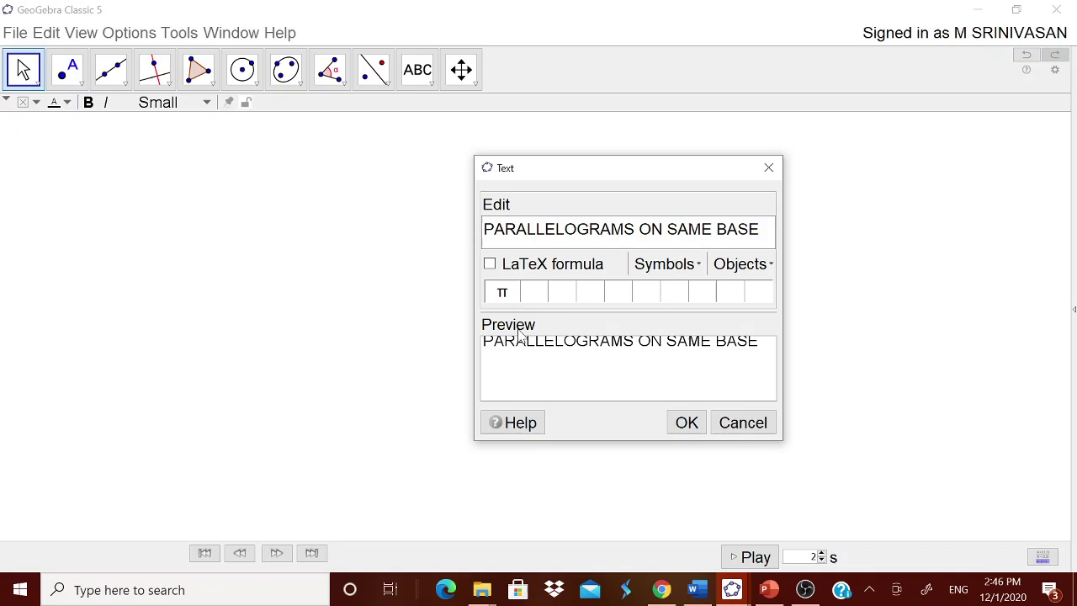
left_click(686, 423)
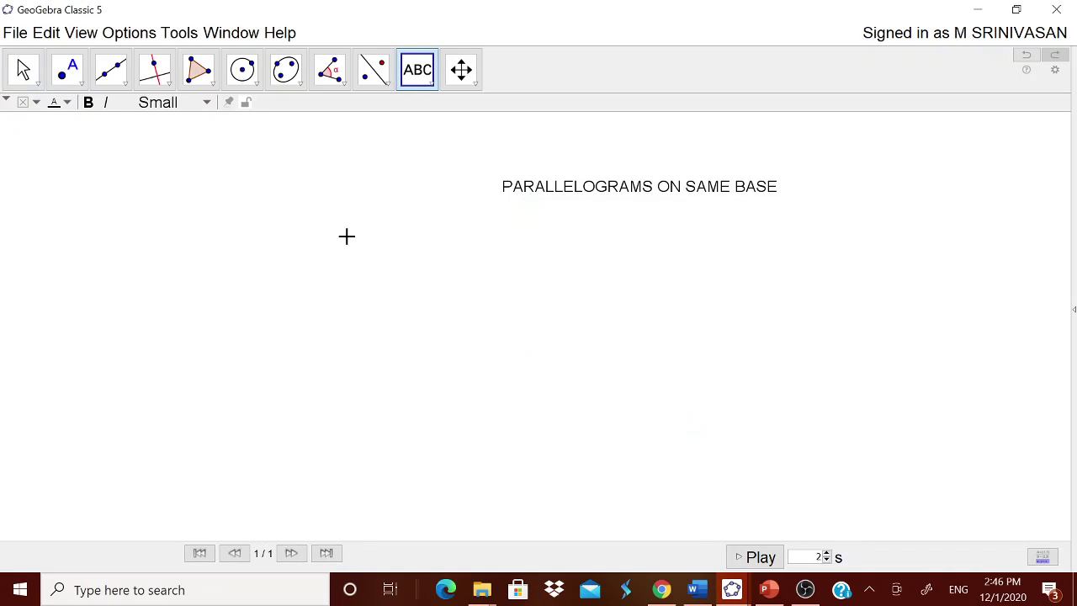
Step: Add the equal-area theorem sentence from the notes and position it under the title
left_click(420, 238)
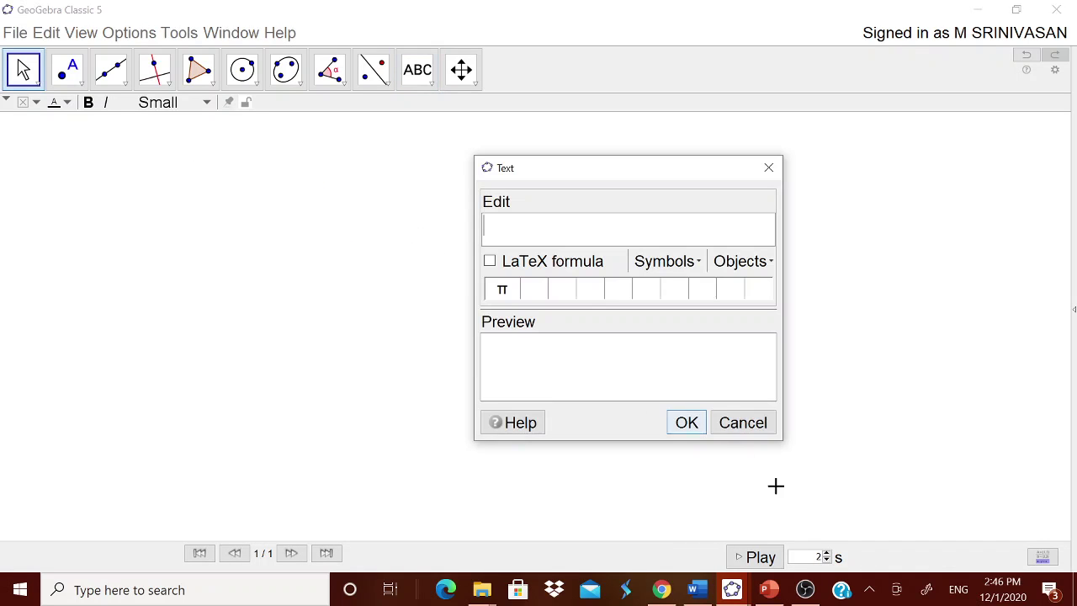
left_click(697, 590)
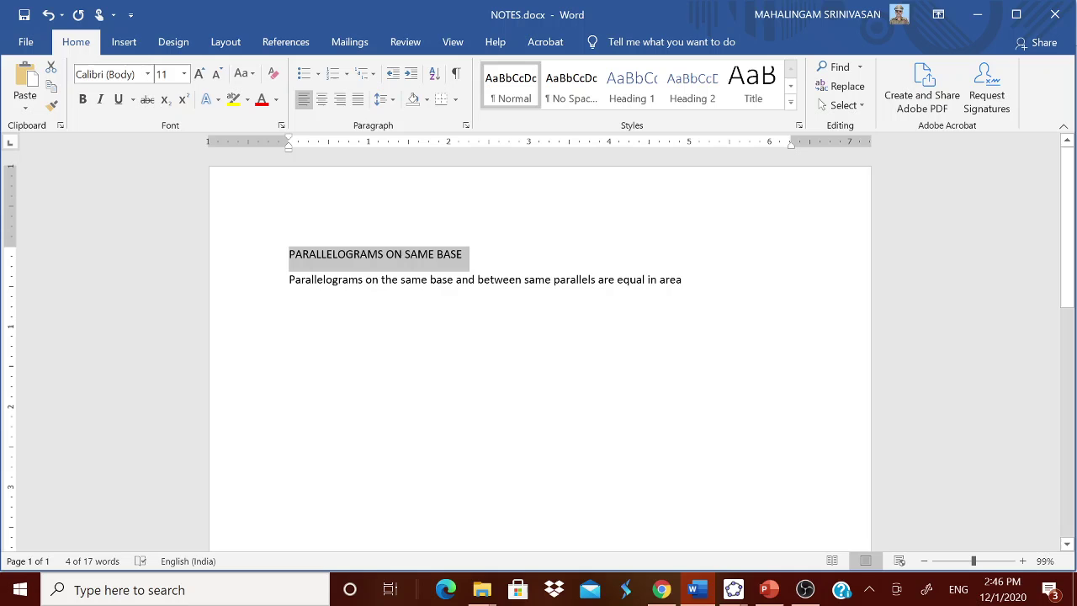
left_click_drag(289, 279, 693, 302)
key("ctrl+c")
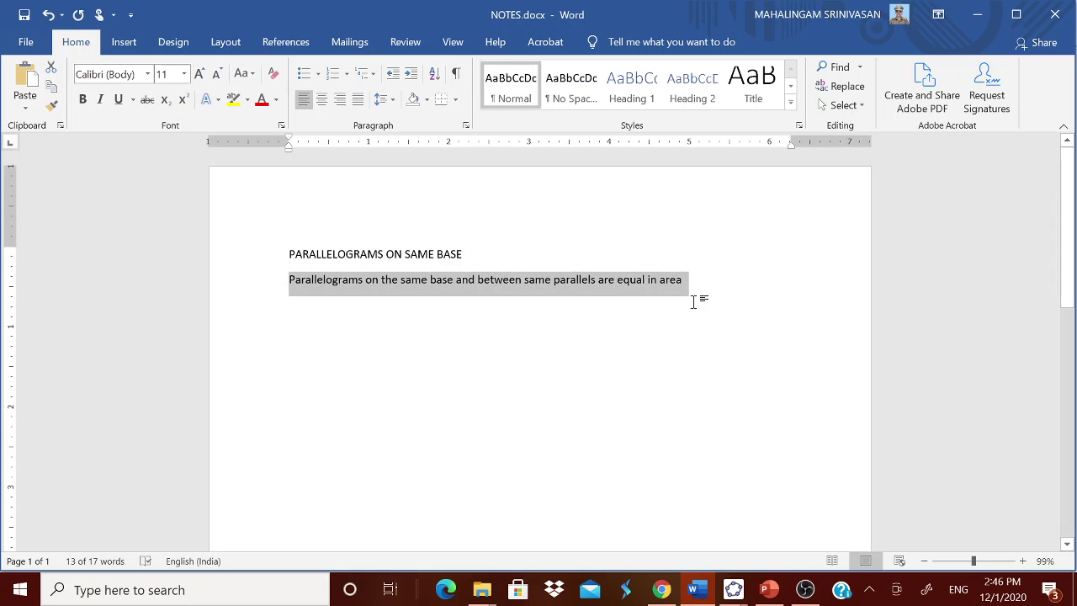
mouse_move(731, 590)
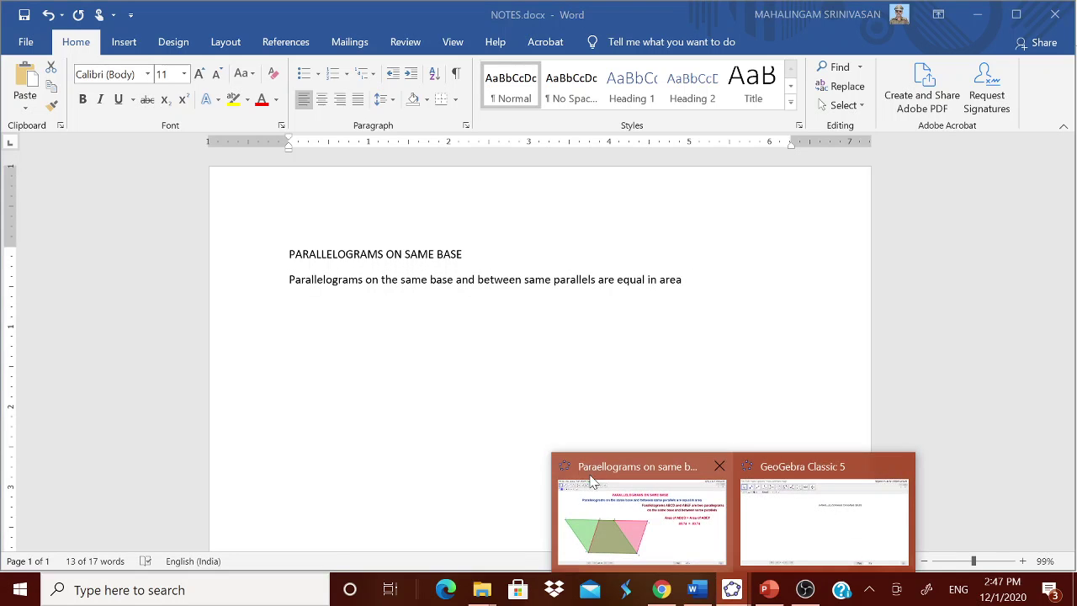
left_click(761, 521)
key("ctrl+v")
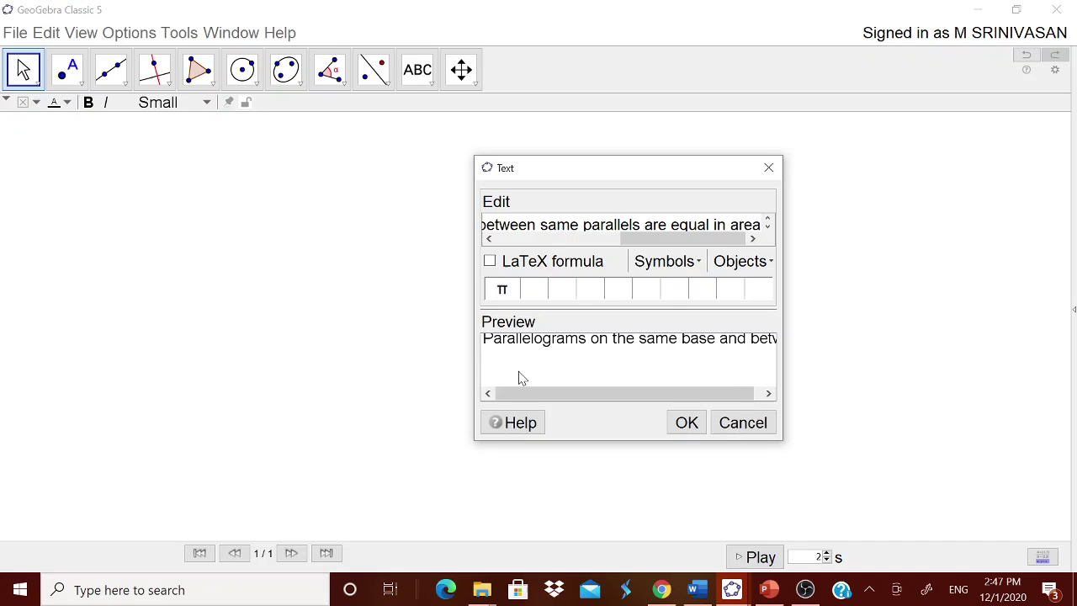
left_click(686, 422)
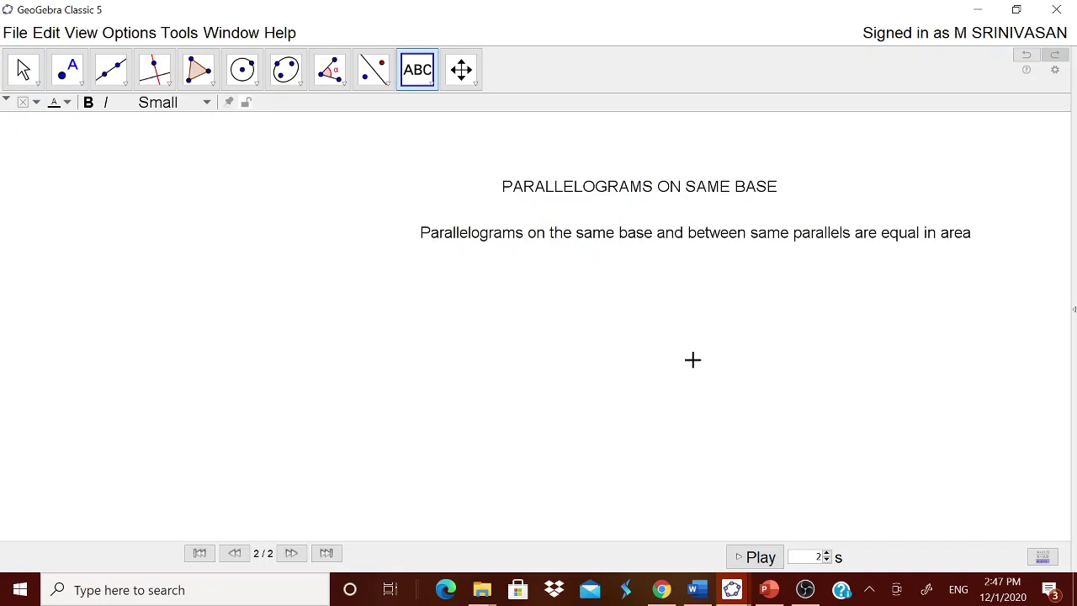
left_click_drag(651, 177, 642, 139)
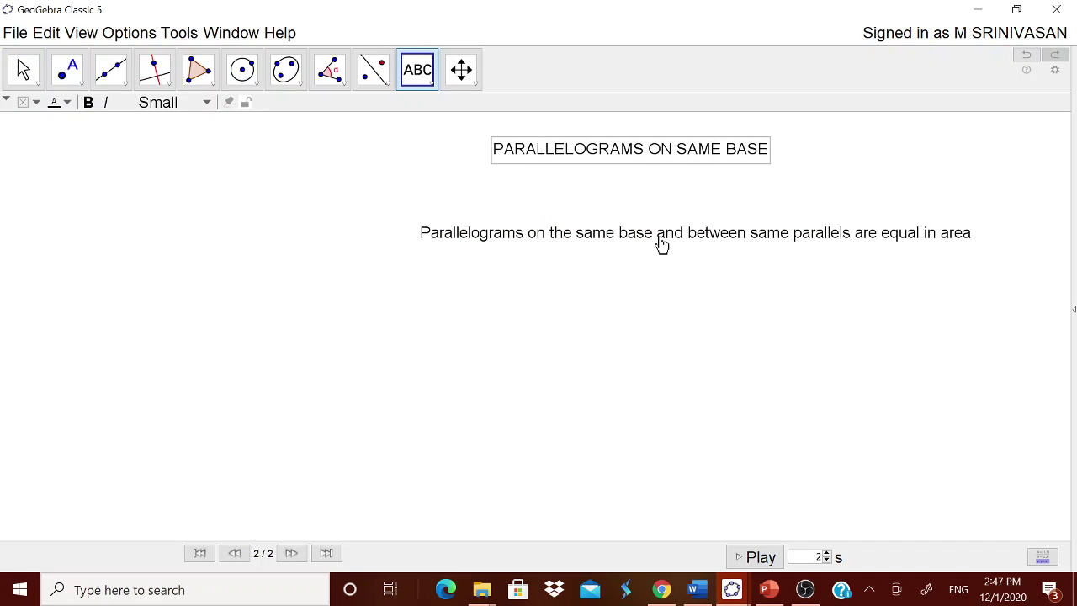
left_click_drag(661, 243, 626, 192)
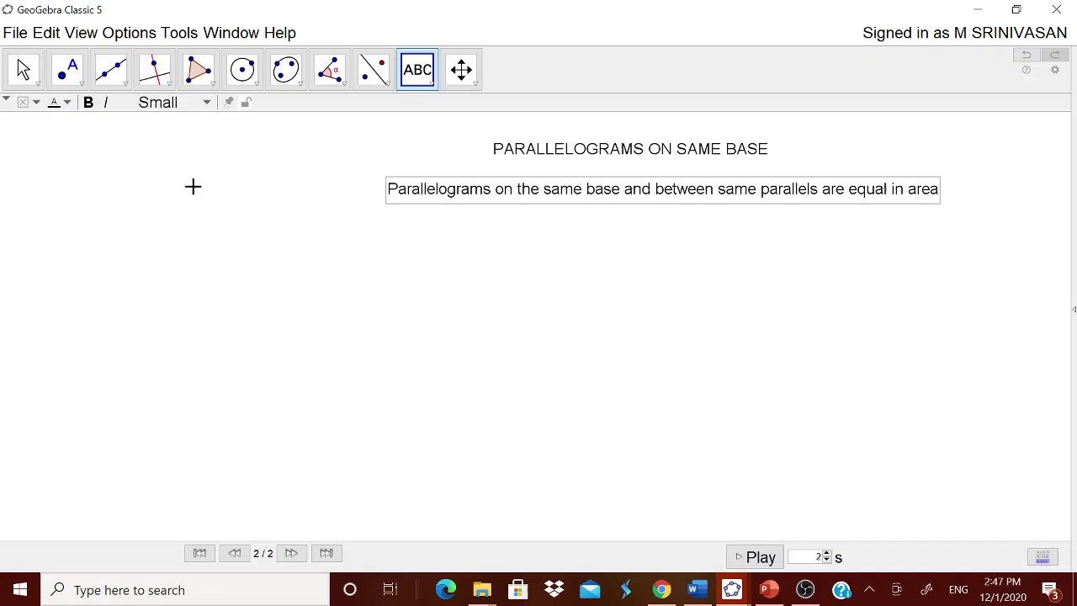
Step: Draw base segment AB and move labels A and B below their points
left_click(125, 88)
left_click(144, 150)
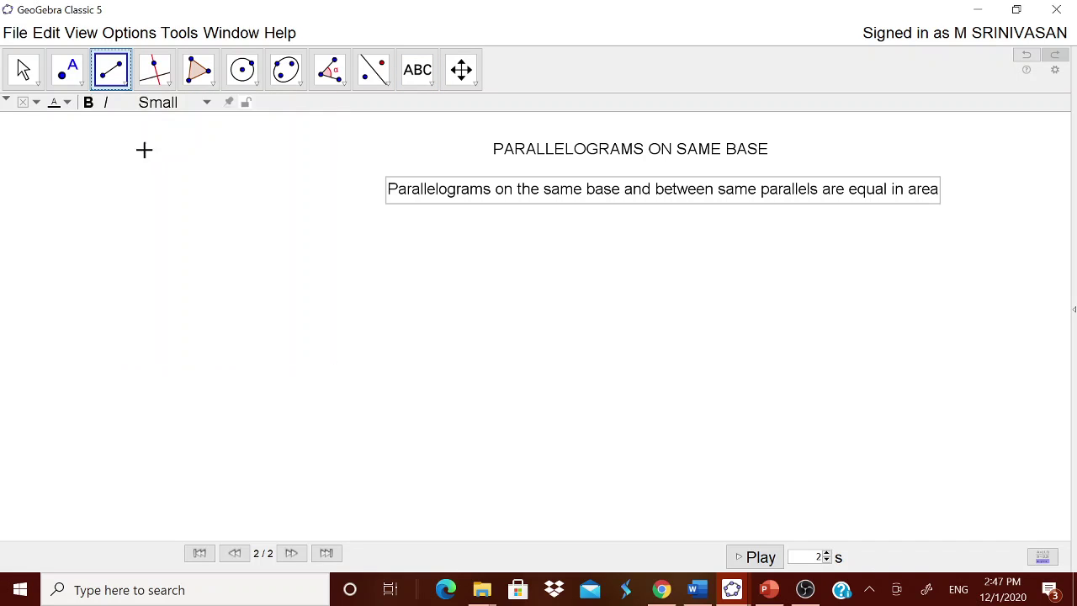
left_click(179, 486)
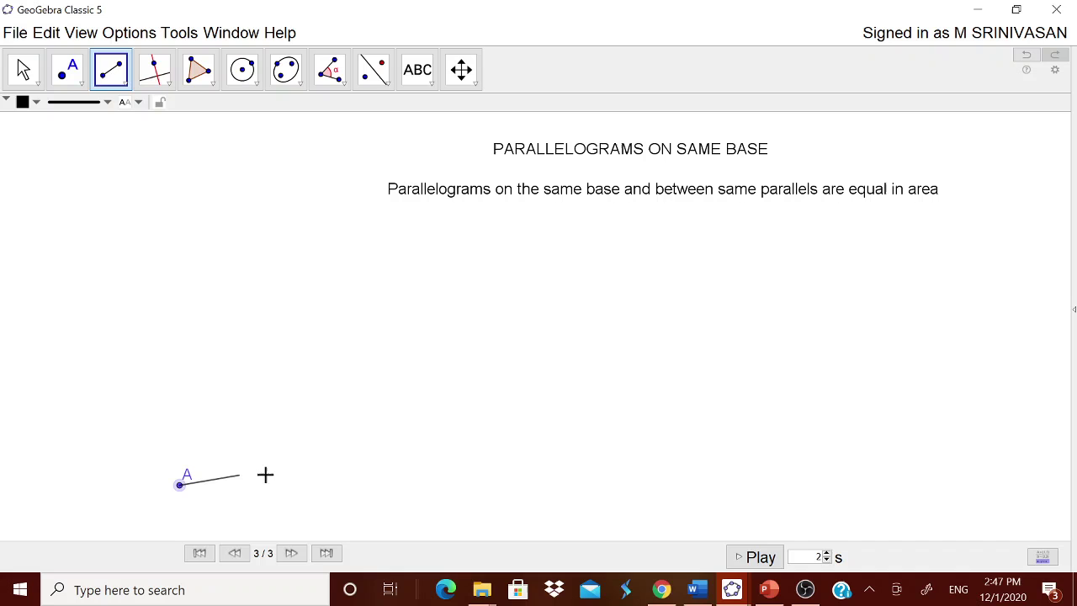
left_click(415, 487)
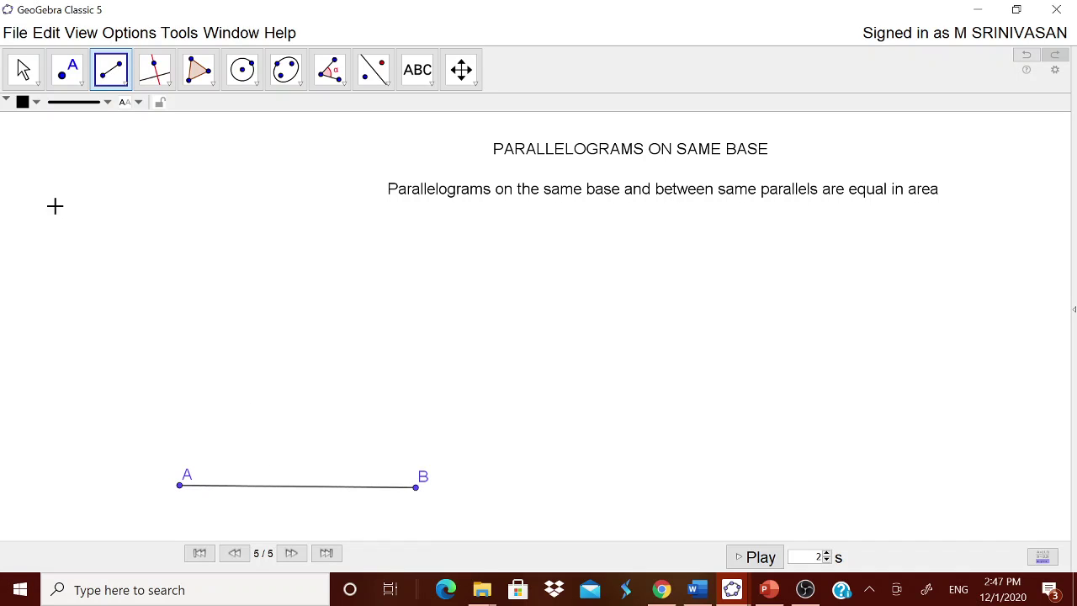
left_click(24, 70)
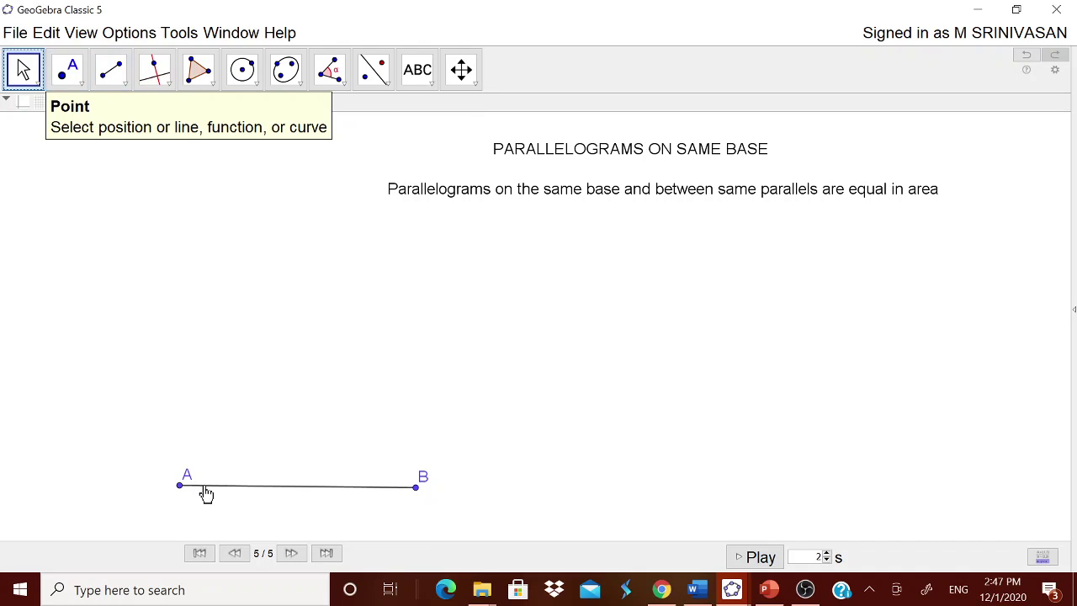
left_click_drag(179, 483, 181, 505)
left_click_drag(423, 487, 421, 512)
Step: Draw a slanted ray from B through a new point C
left_click(125, 85)
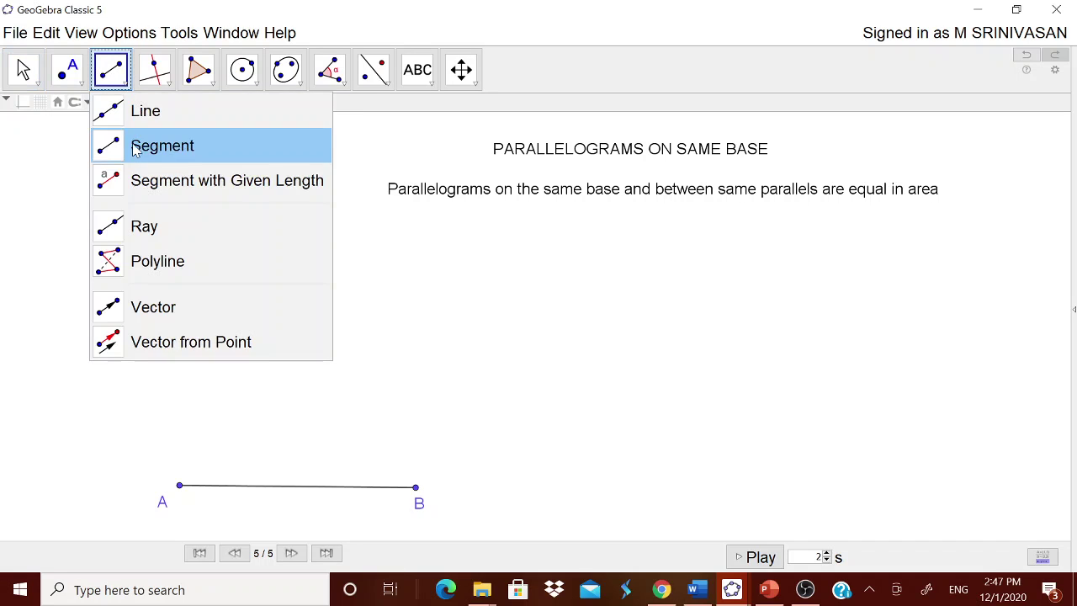
left_click(143, 224)
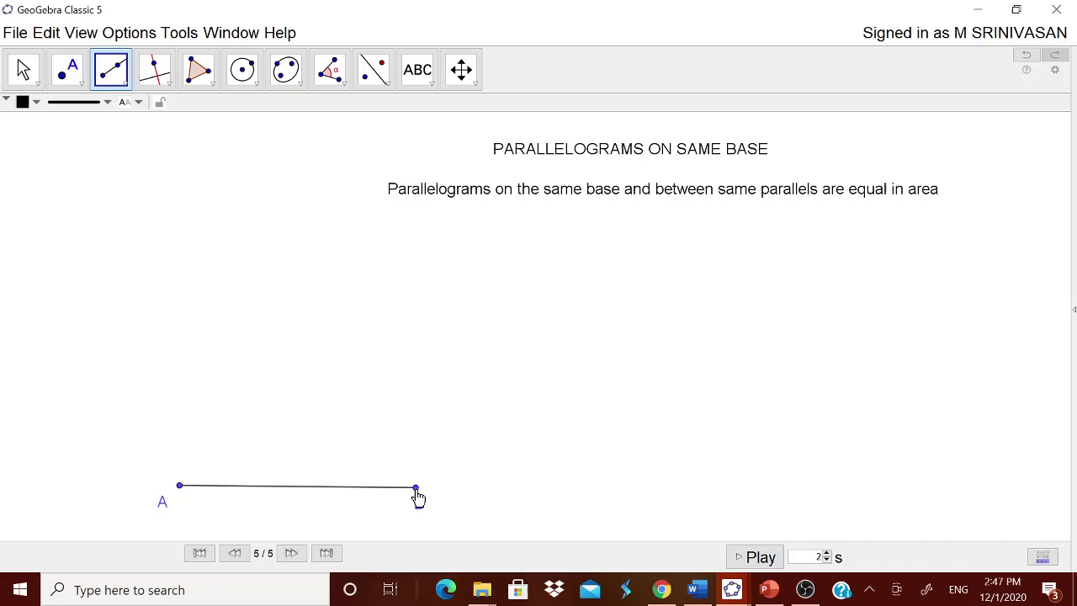
left_click(418, 496)
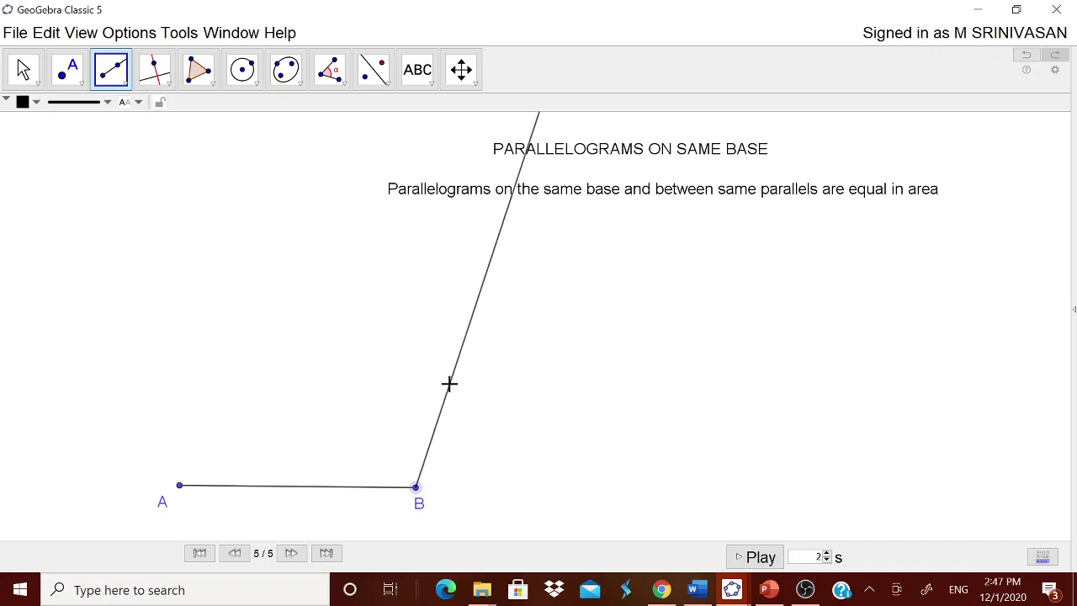
left_click(482, 291)
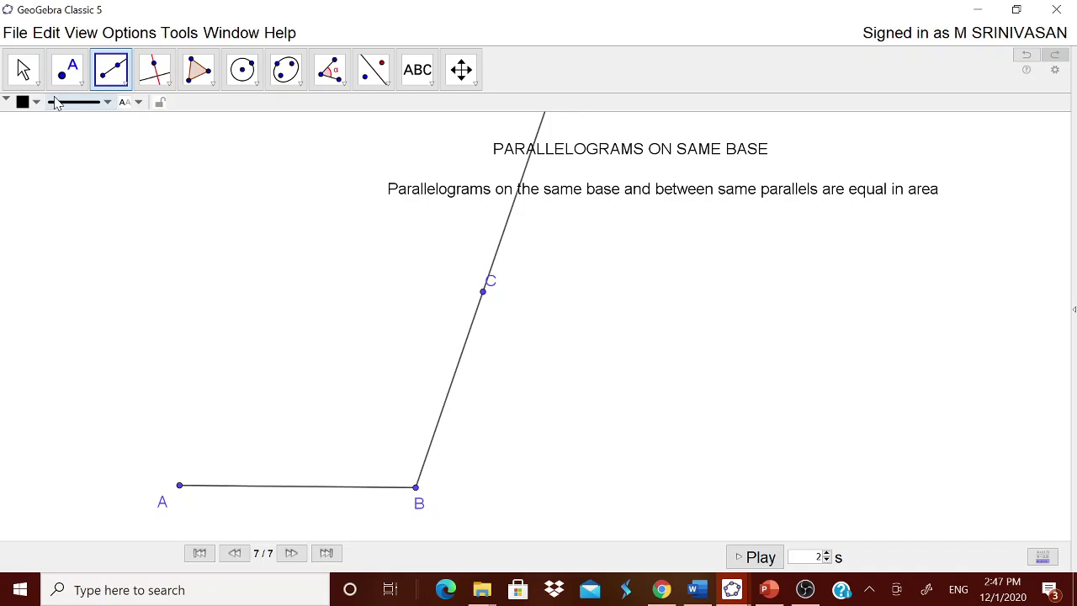
left_click(23, 69)
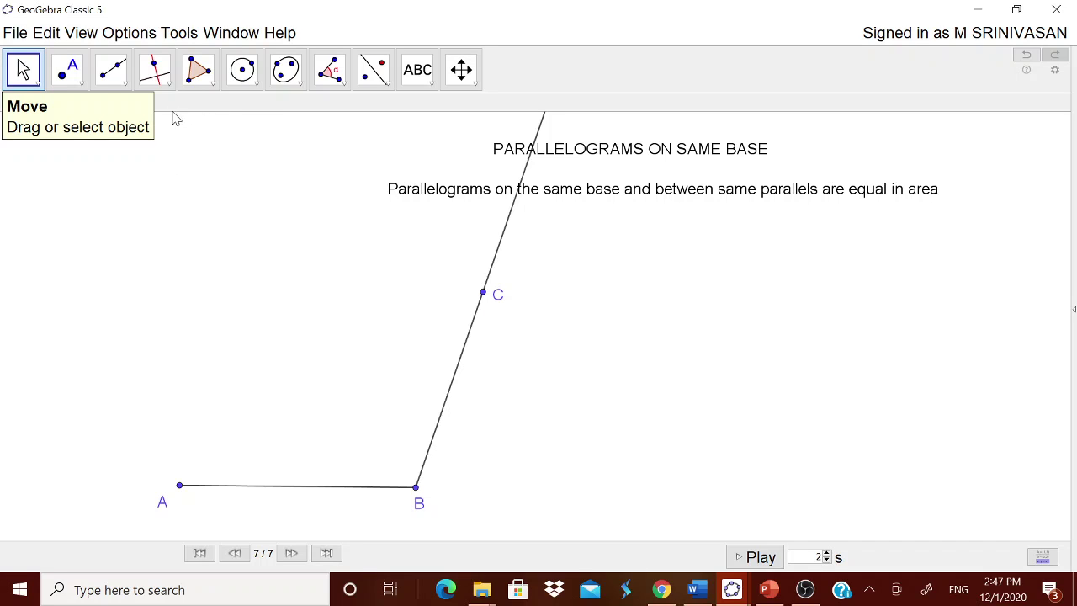
Step: Draw a line through C parallel to AB and a line through A parallel to BC
left_click(163, 81)
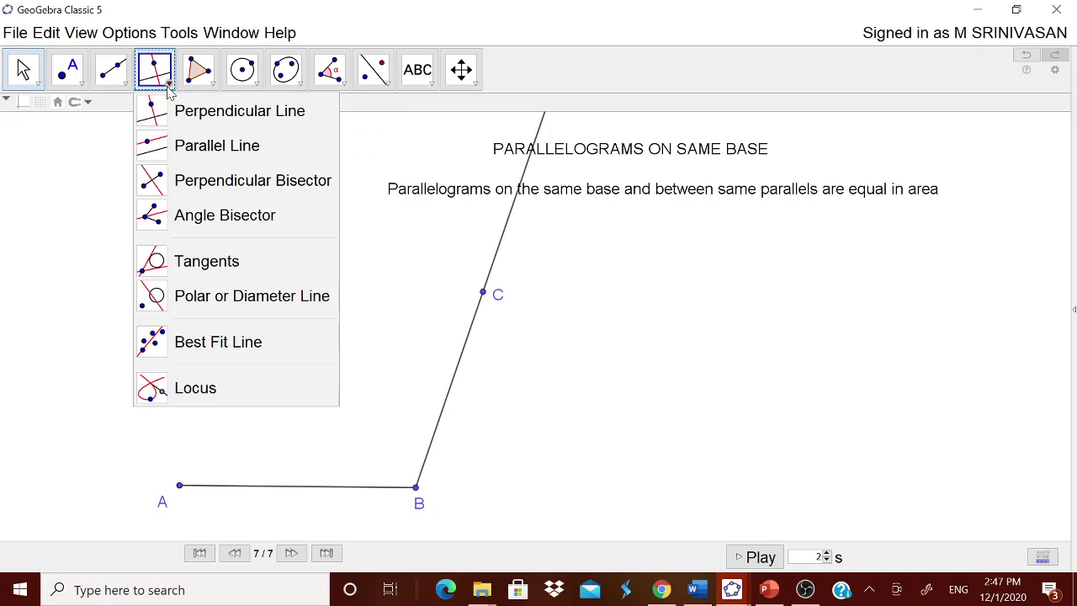
left_click(184, 148)
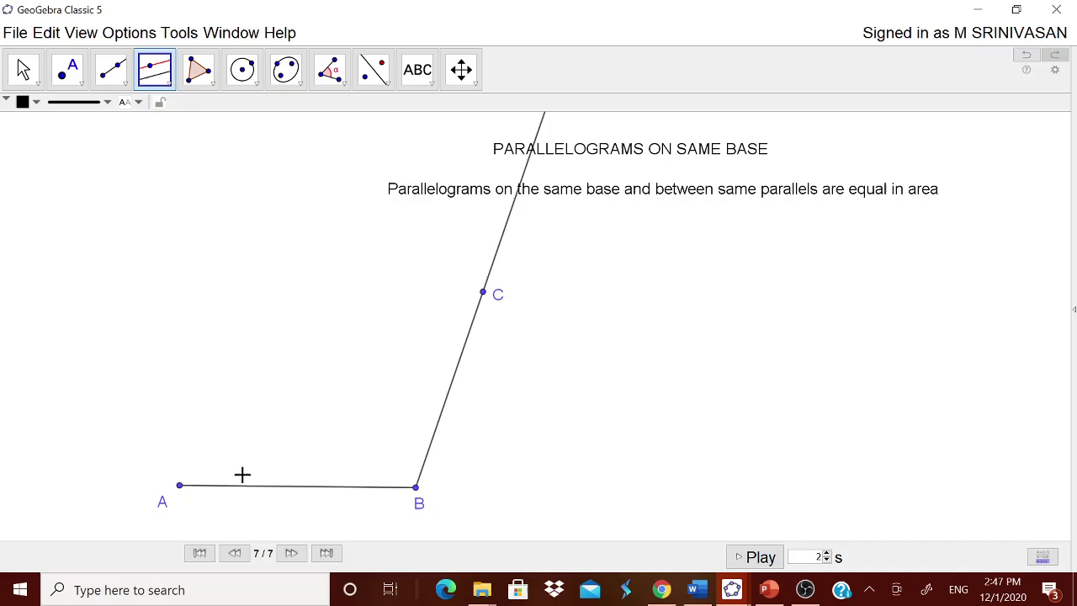
left_click(235, 491)
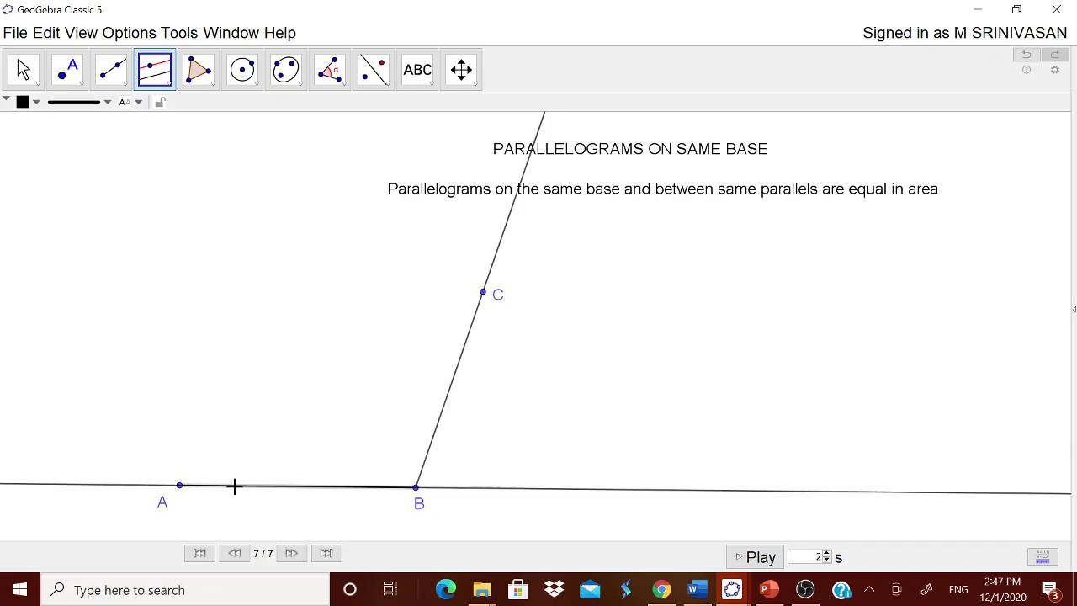
left_click(483, 295)
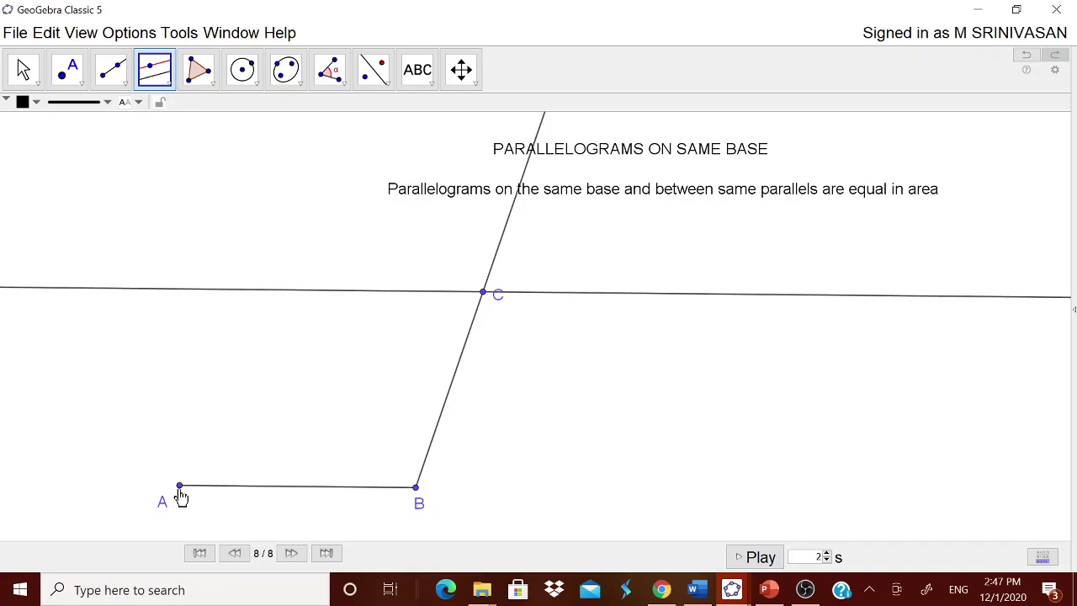
left_click(180, 490)
left_click(451, 393)
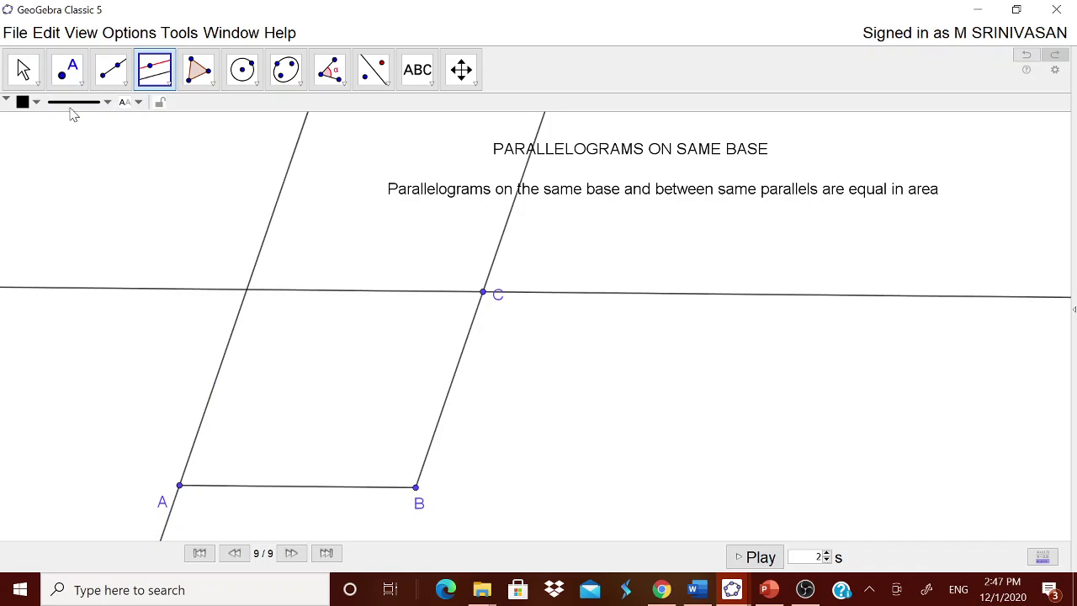
Step: Mark intersection point D where the two parallel lines cross
left_click(80, 84)
left_click(93, 223)
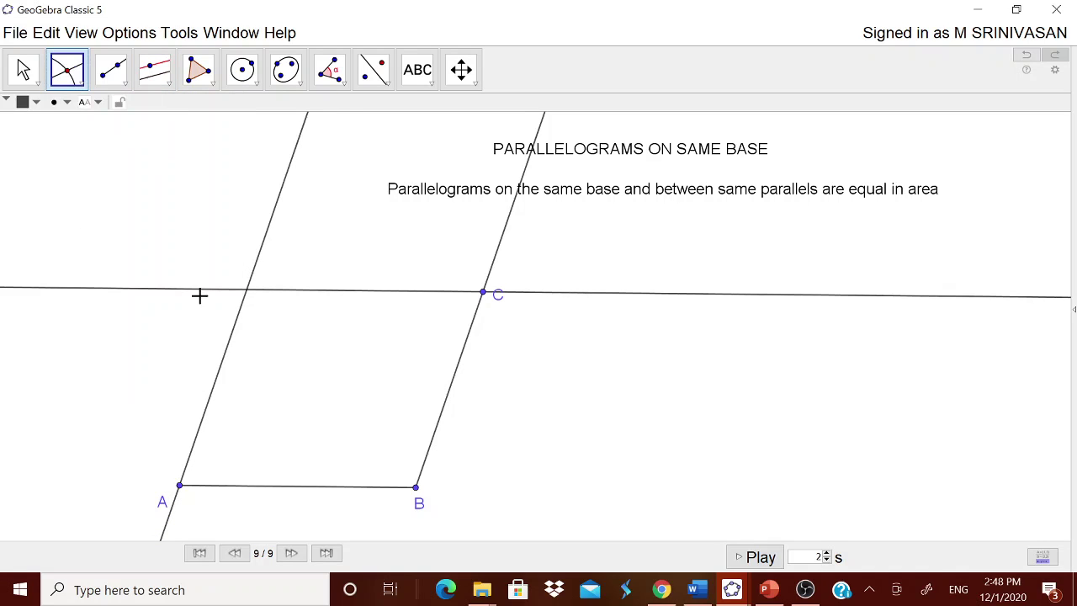
left_click(187, 290)
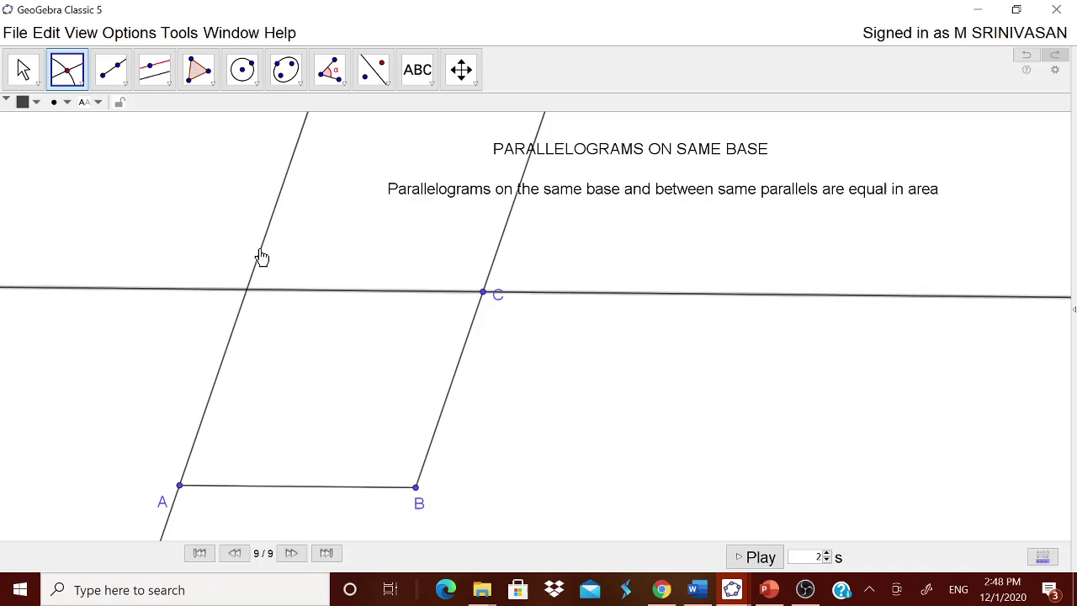
left_click(261, 257)
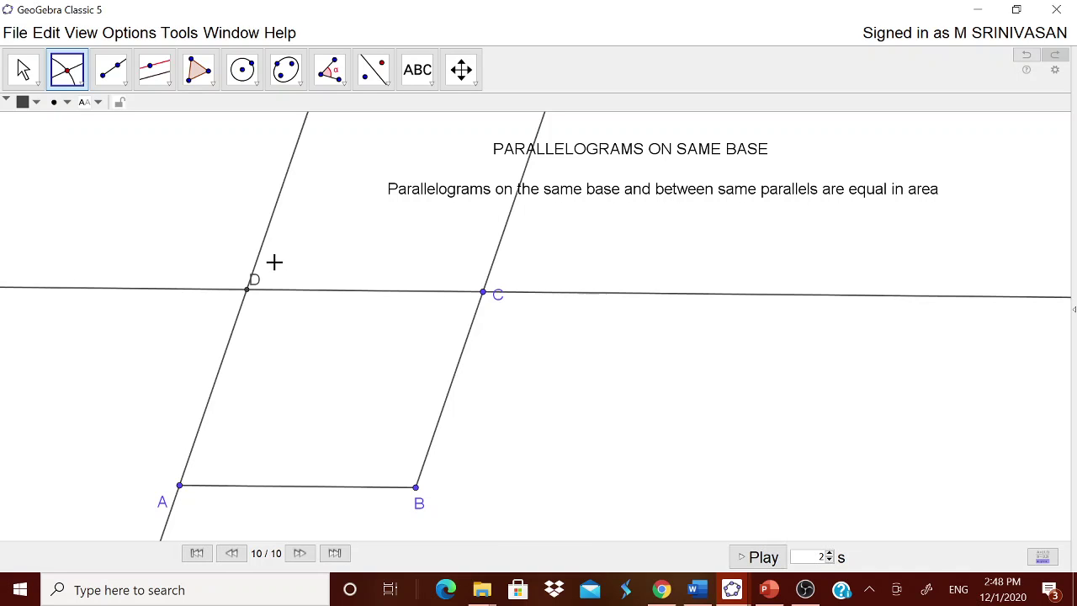
Step: Draw polygon ABCD through vertices A, B, C, D and back to A
key("Escape")
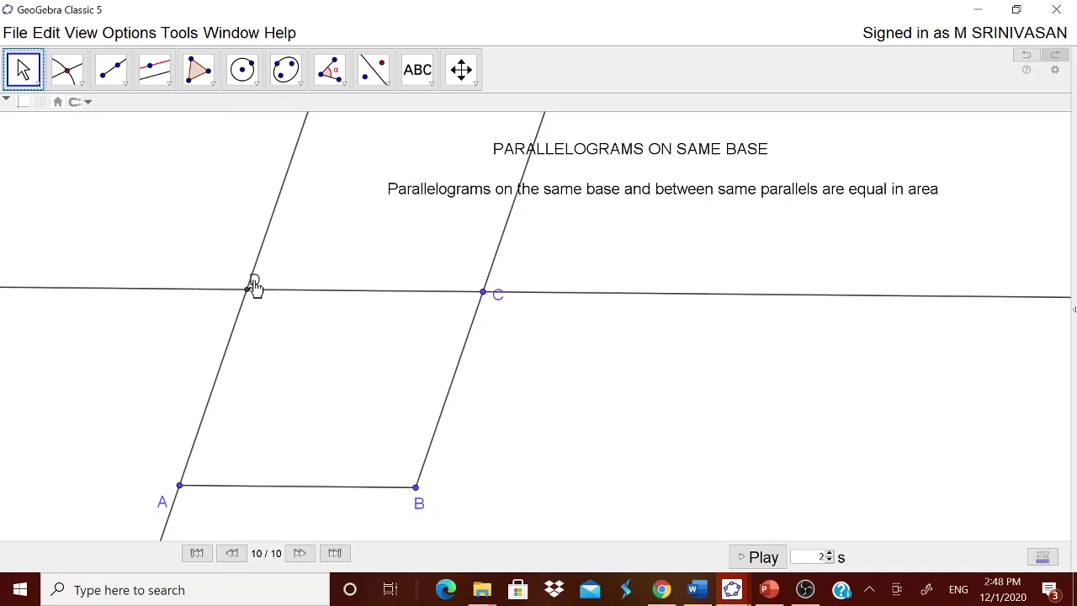
left_click(212, 86)
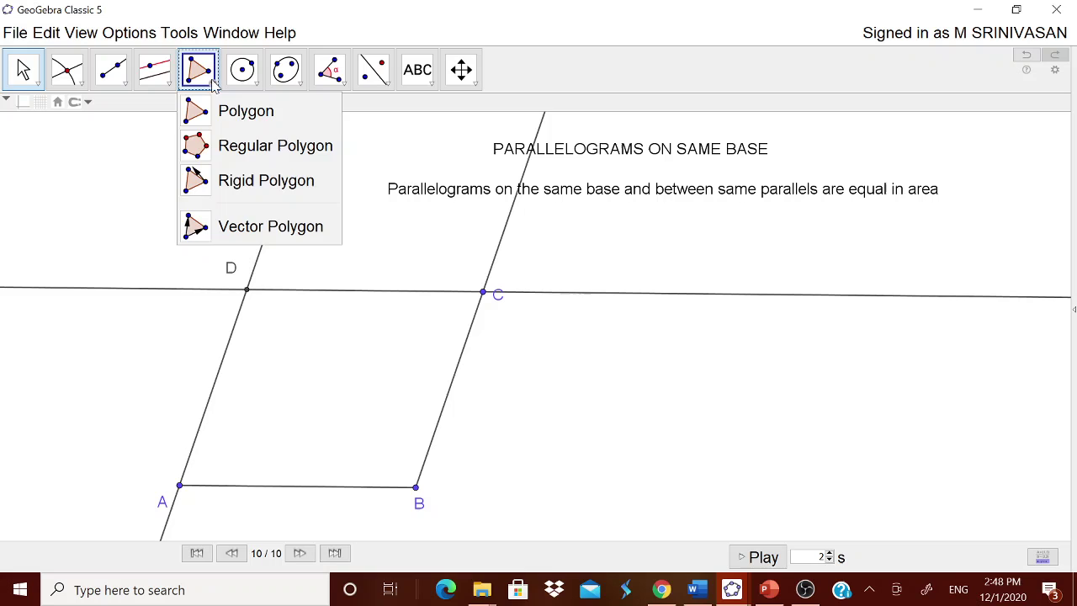
left_click(225, 111)
left_click(179, 485)
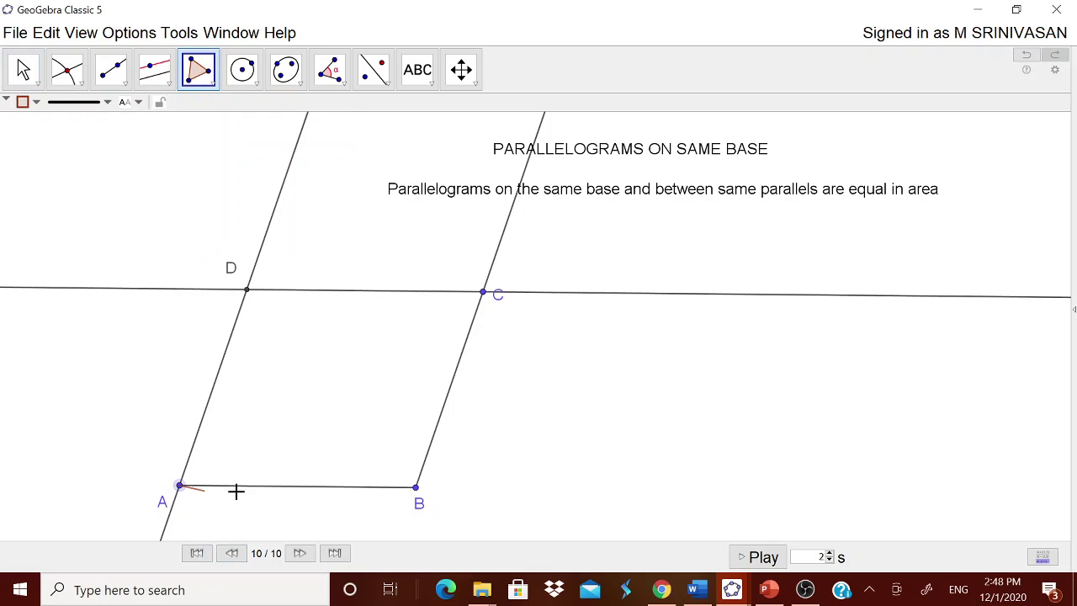
left_click(416, 487)
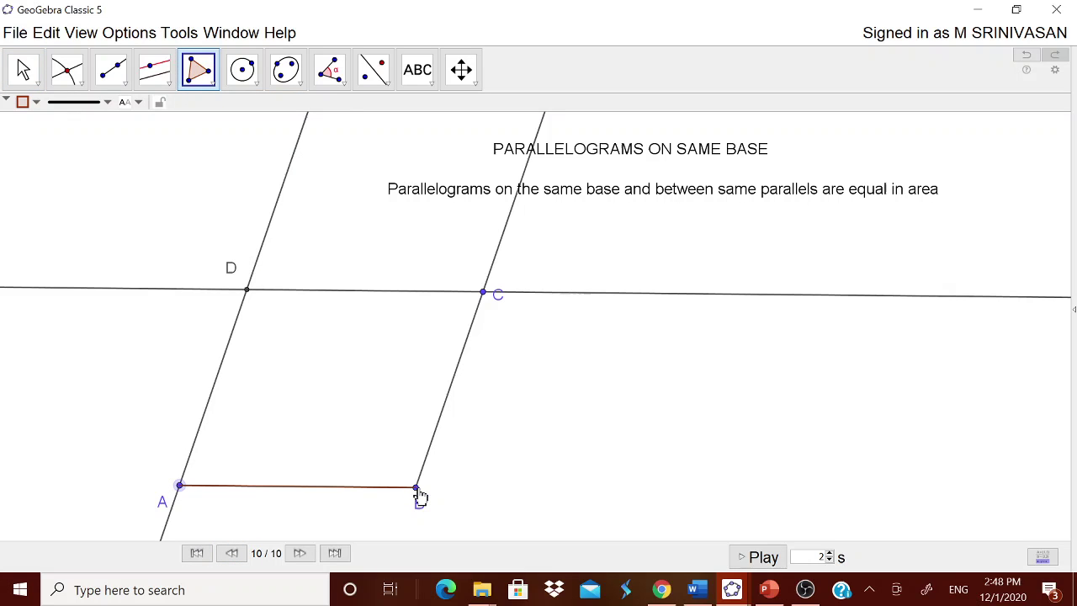
left_click(483, 292)
left_click(245, 290)
left_click(179, 486)
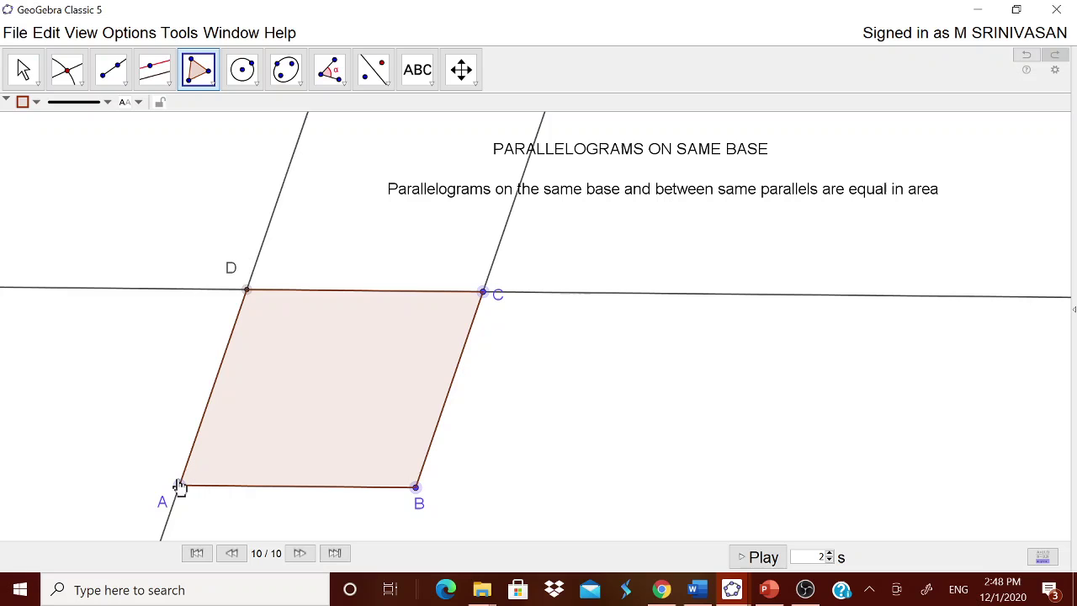
left_click(179, 486)
Step: Draw a ray from B through a new point E on line DC
left_click(126, 85)
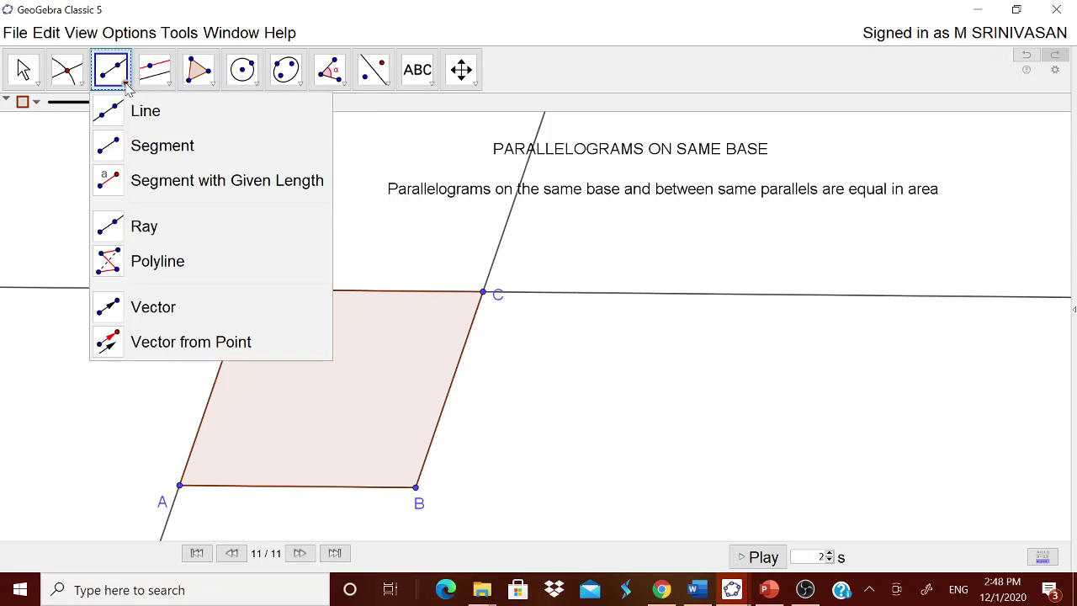
left_click(143, 229)
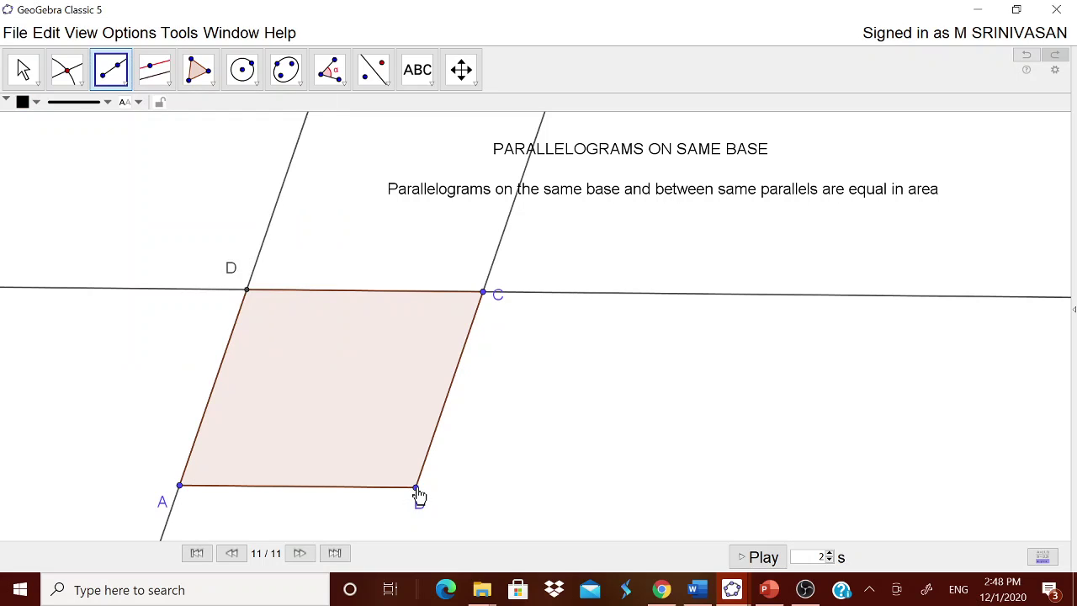
left_click(416, 488)
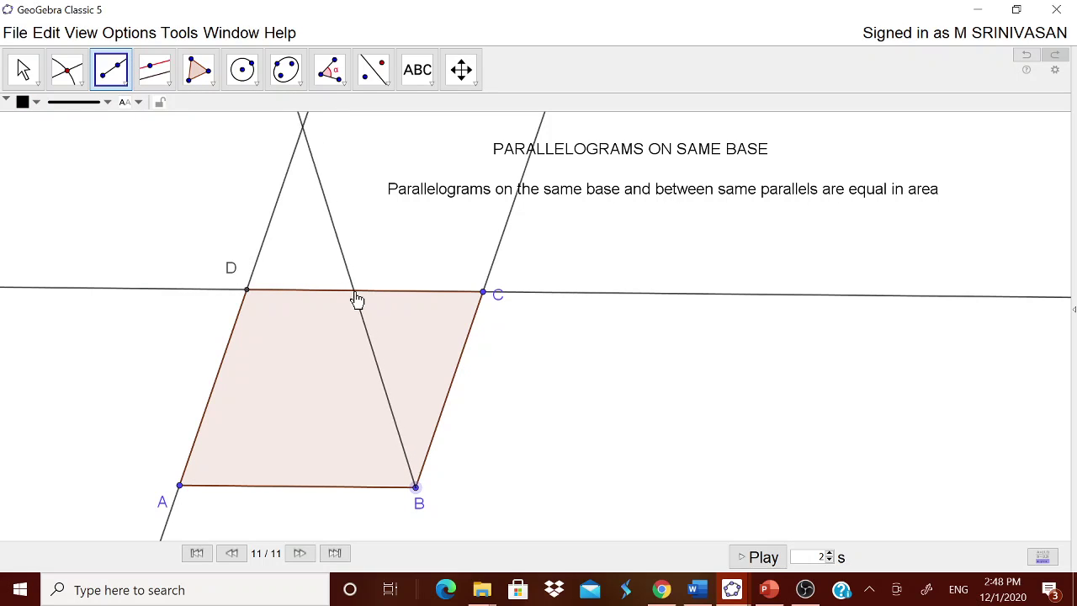
left_click(362, 291)
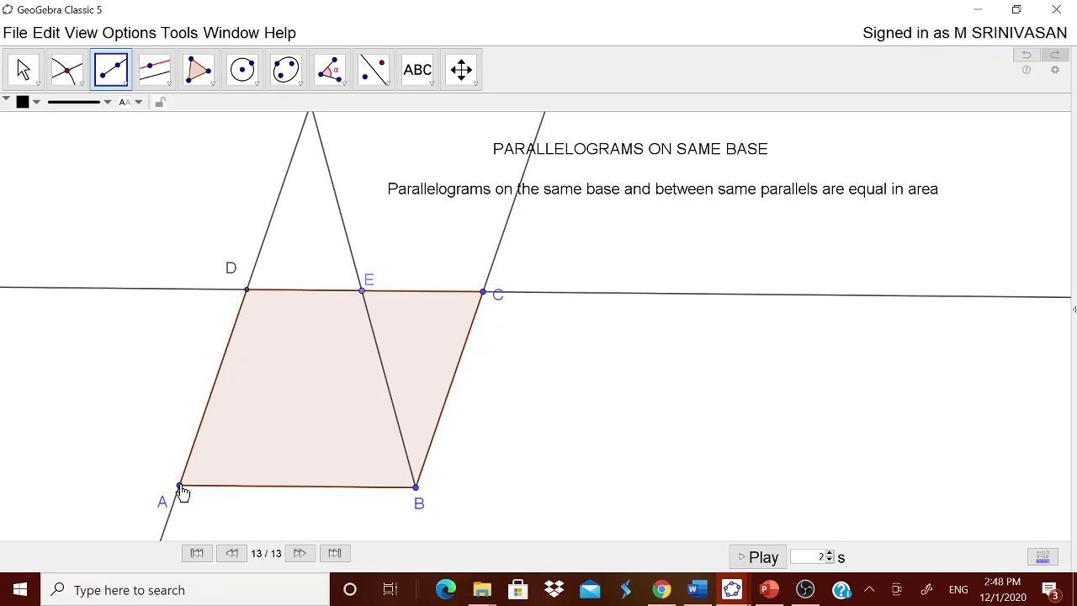
Step: Draw a line through A parallel to EB and mark F where it meets DC
left_click(155, 69)
left_click(178, 146)
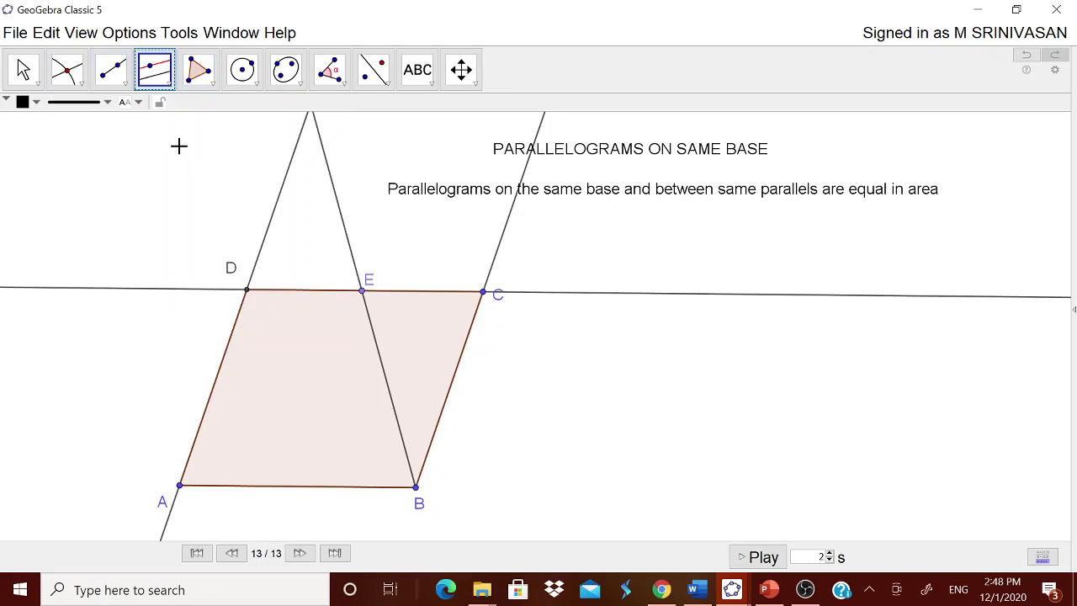
left_click(179, 487)
left_click(387, 393)
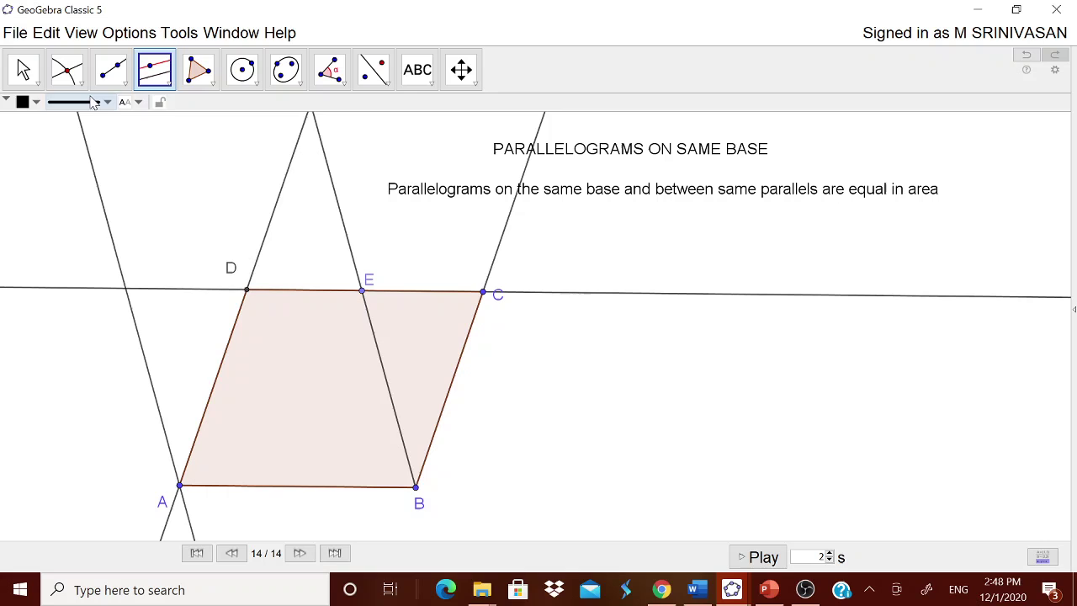
left_click(69, 71)
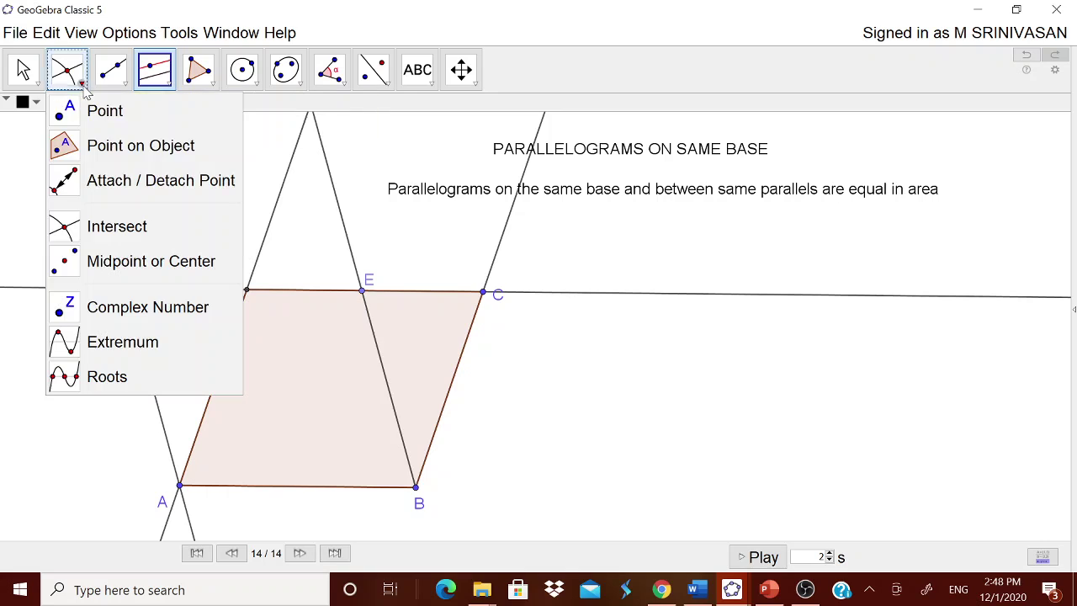
left_click(109, 224)
left_click(96, 289)
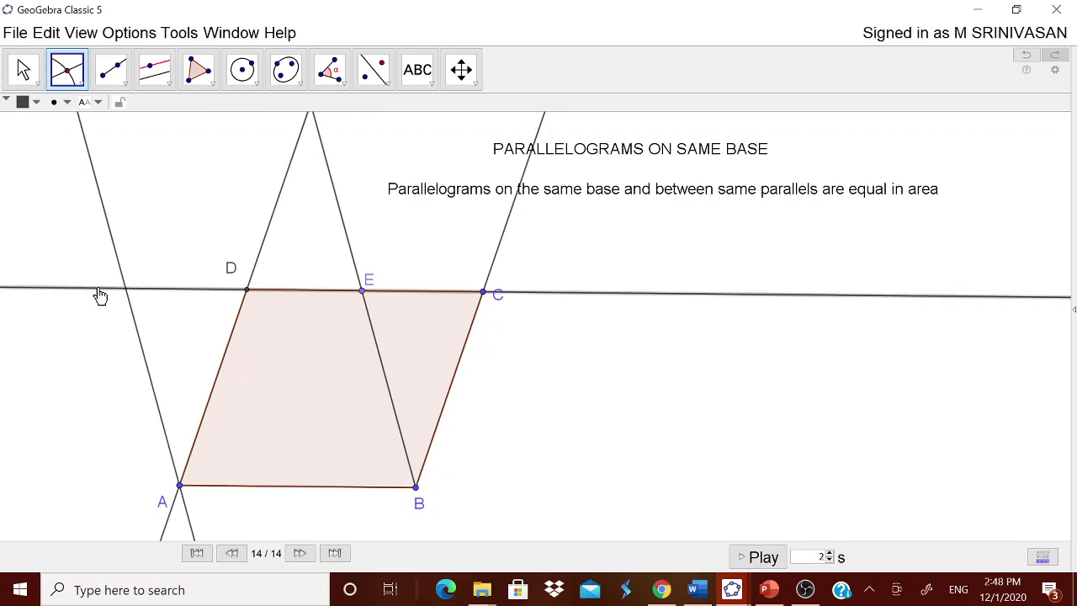
left_click(118, 259)
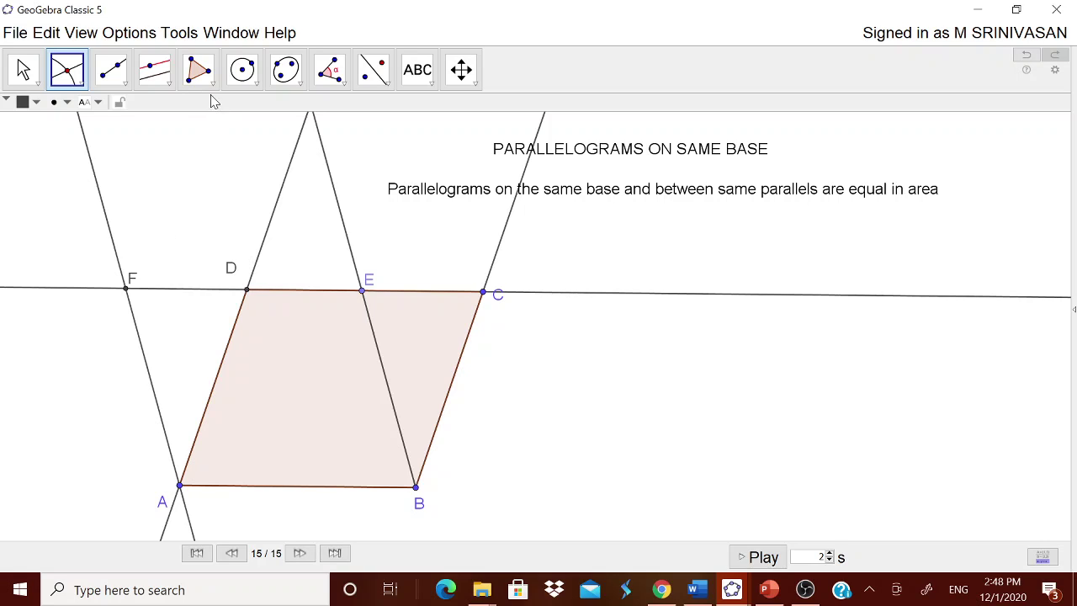
Step: Draw polygon ABEF through vertices A, B, E, F and back to A
left_click(198, 69)
left_click(244, 110)
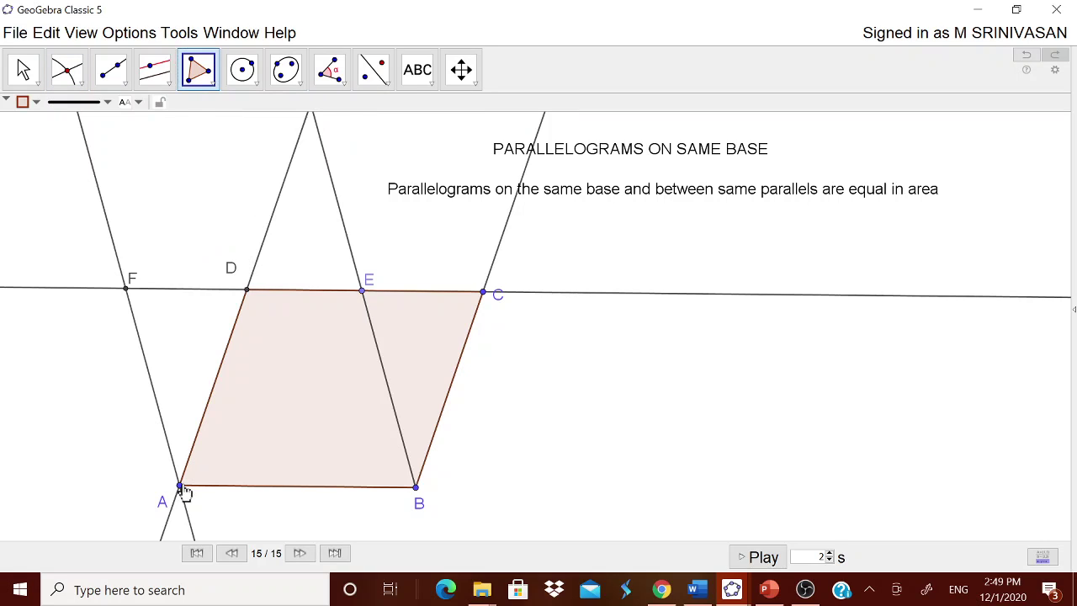
left_click(180, 486)
left_click(415, 487)
left_click(361, 291)
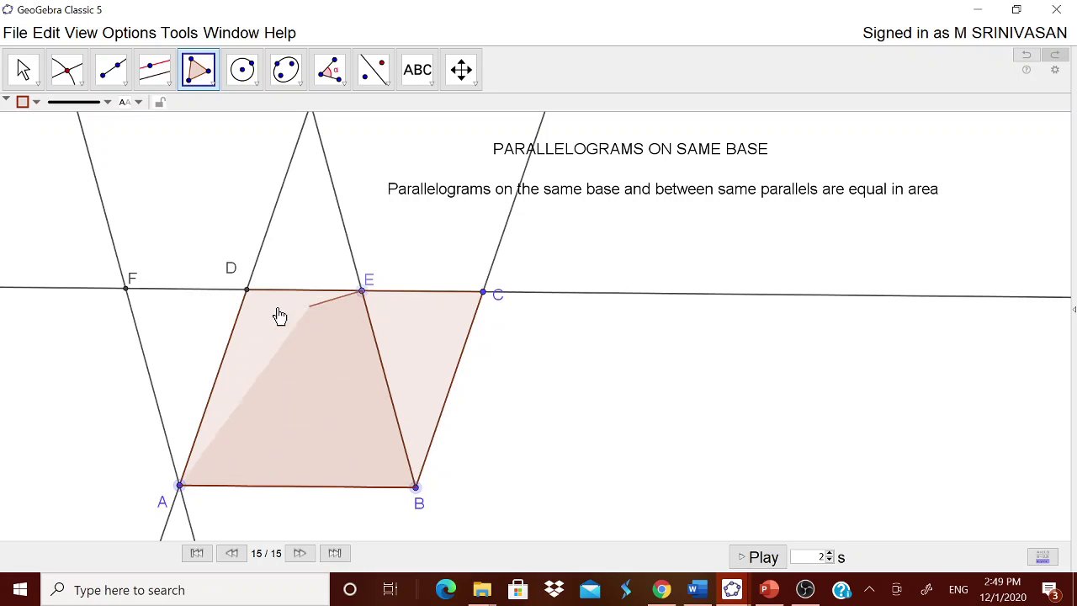
left_click(126, 289)
left_click(180, 487)
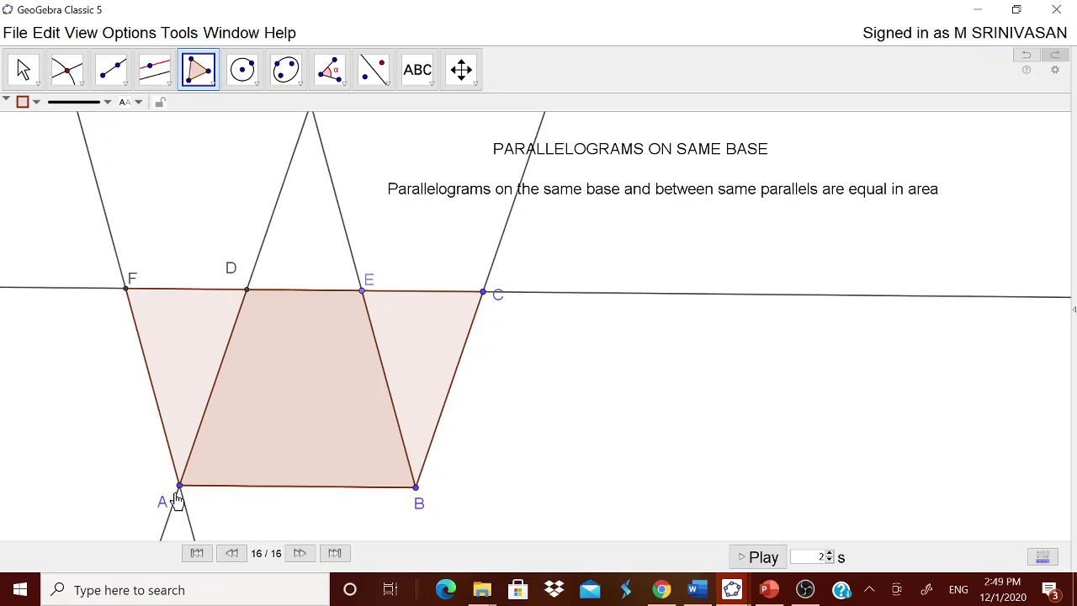
left_click(25, 78)
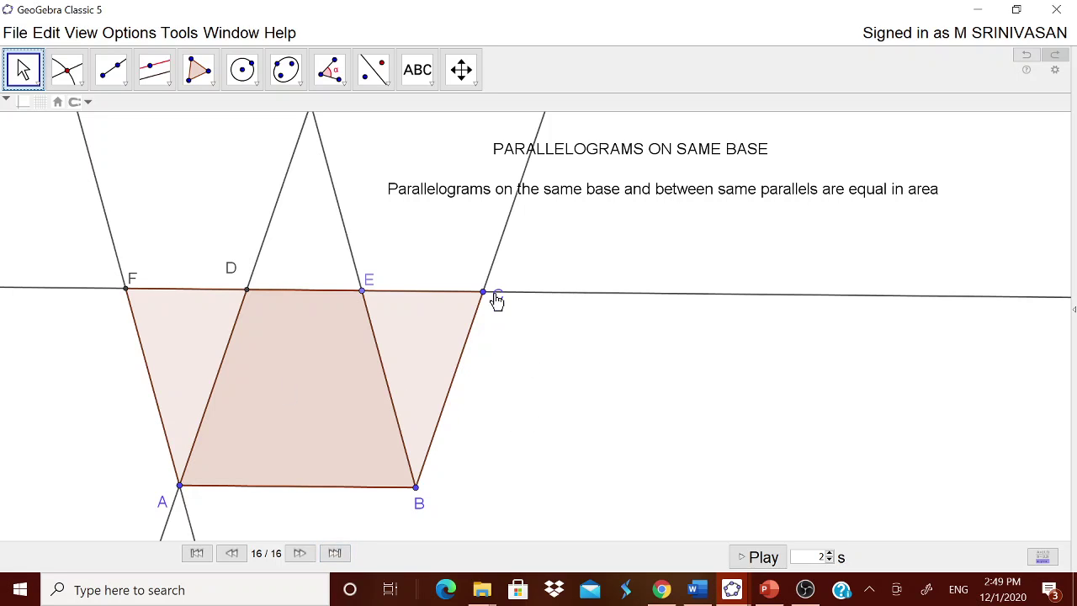
Step: Delete ray g through B and C, and hide lines h, i, k and ray j
right_click(494, 258)
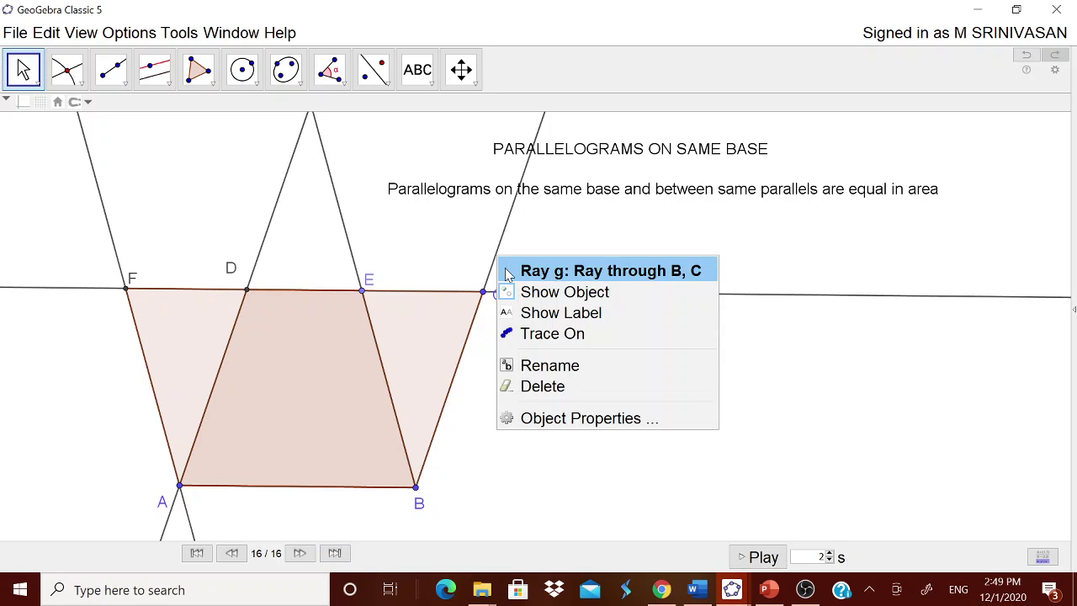
left_click(541, 384)
right_click(531, 301)
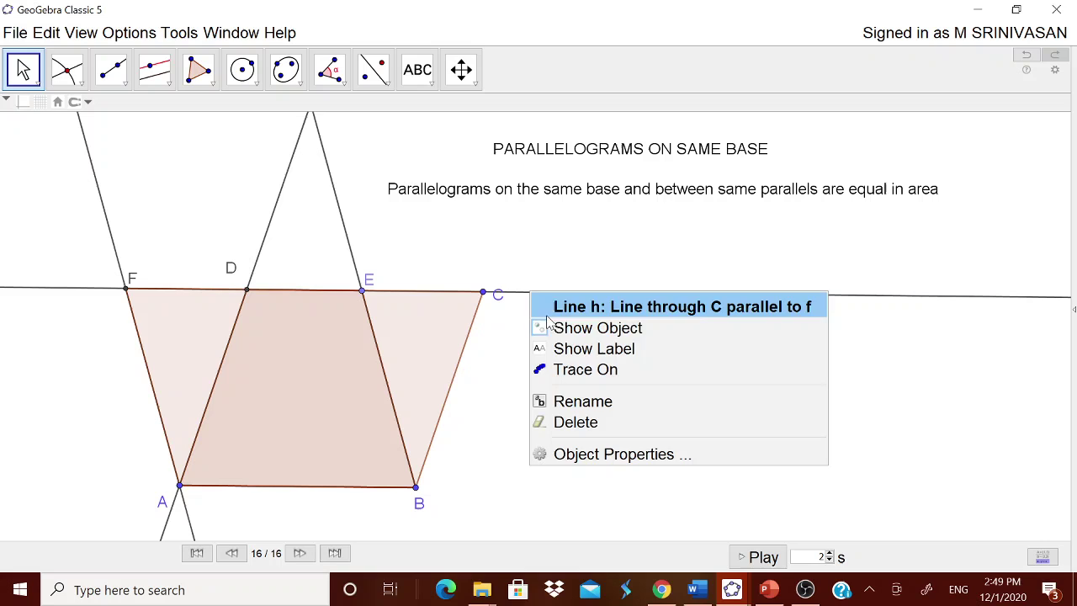
left_click(547, 327)
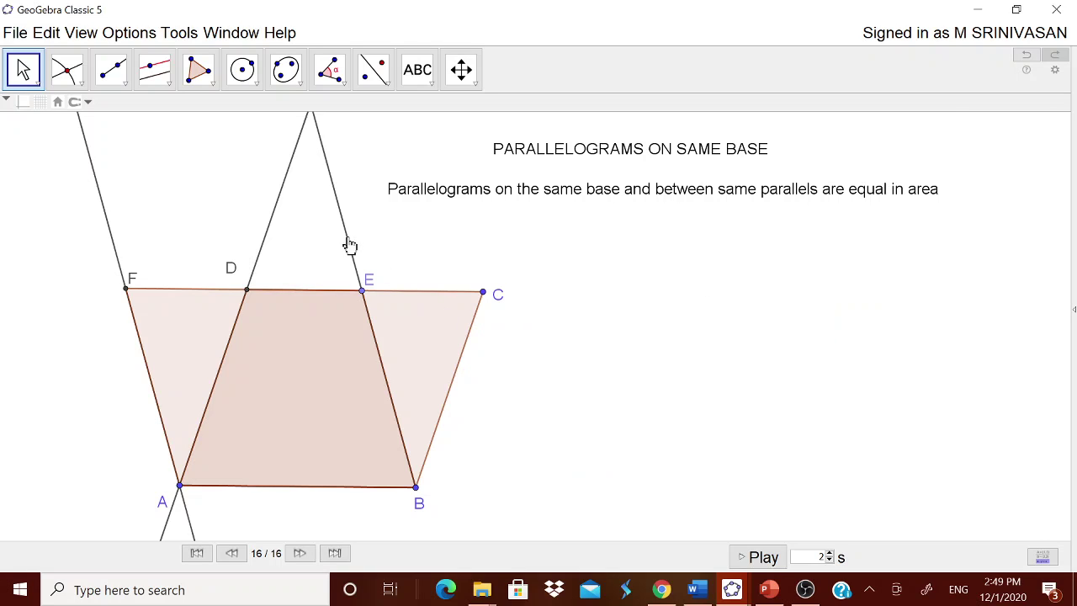
right_click(350, 245)
left_click(387, 274)
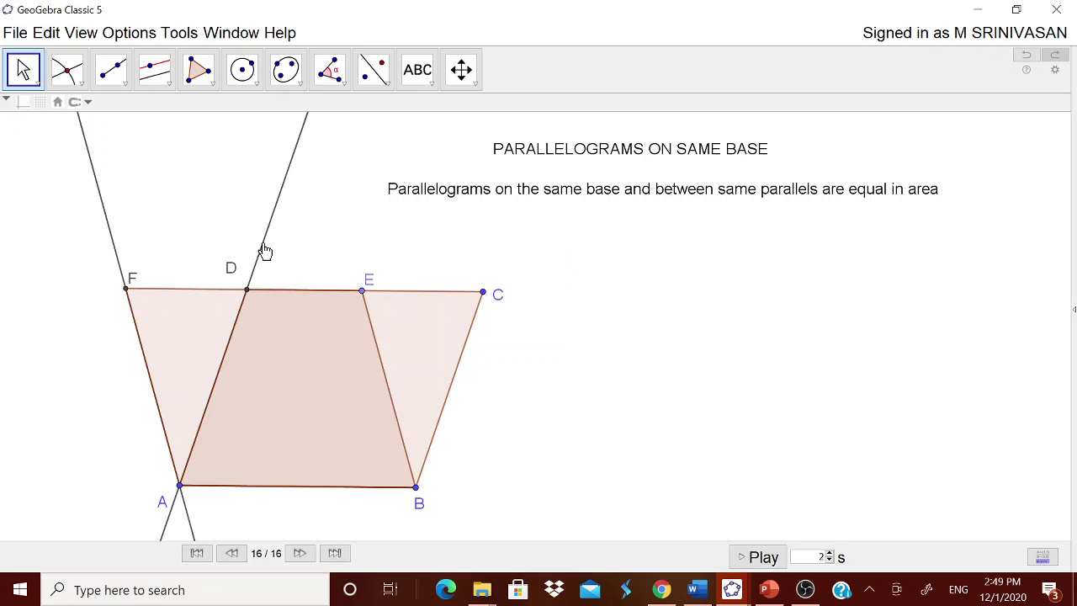
right_click(264, 250)
left_click(290, 279)
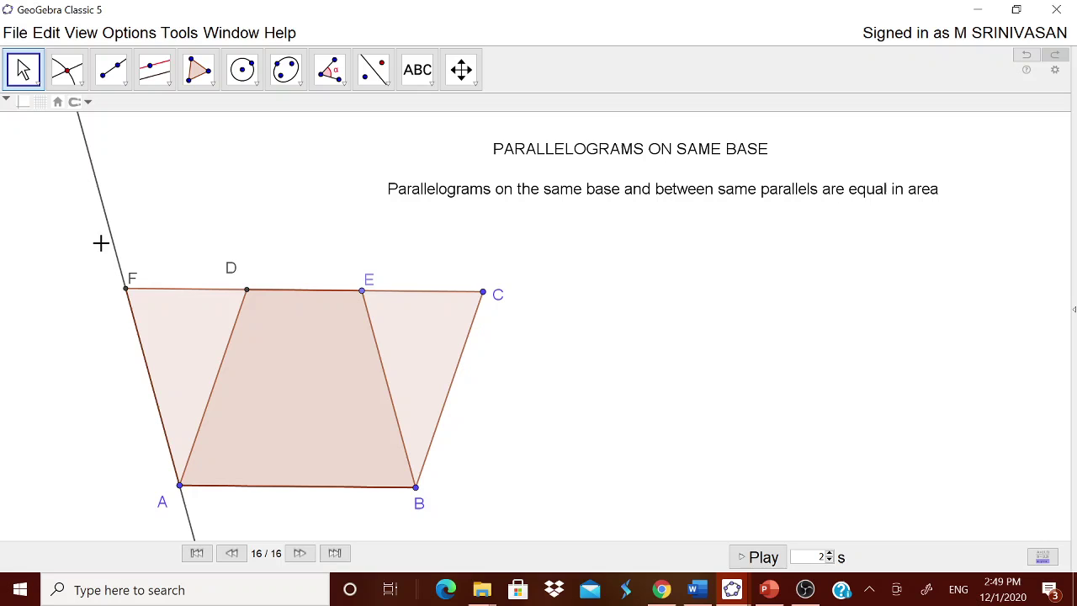
right_click(114, 245)
left_click(180, 273)
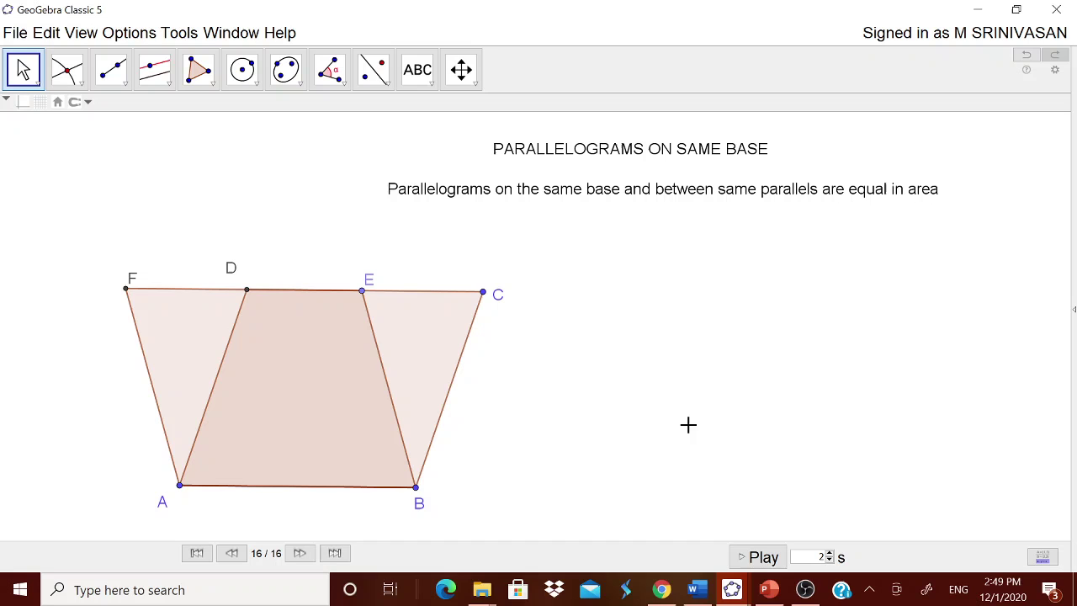
Step: Show the Algebra view and sort its list by Object Type
left_click(1071, 310)
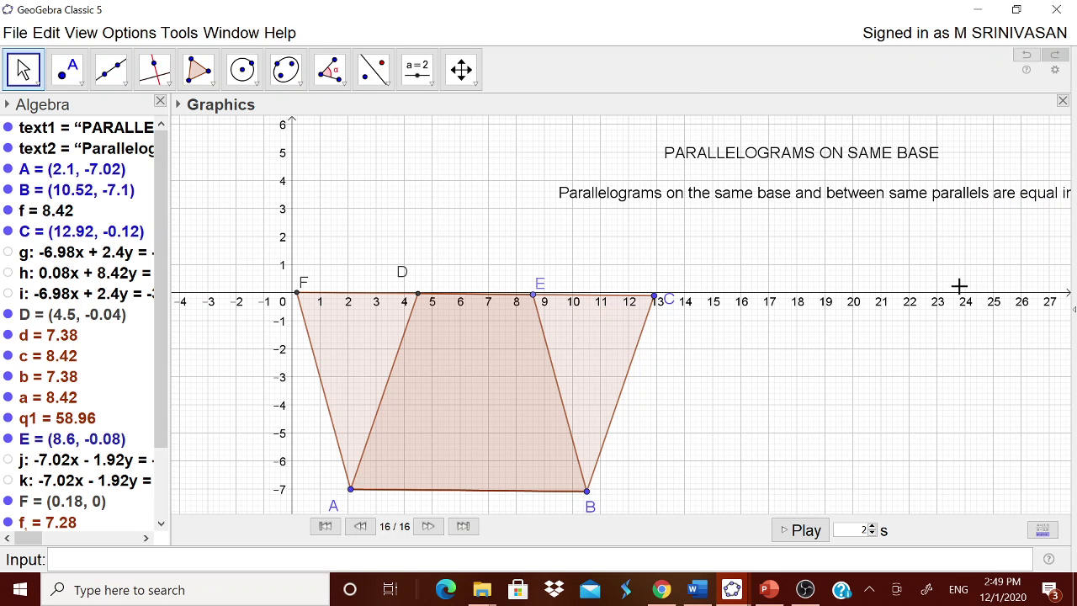
mouse_move(163, 392)
left_mouse_down()
mouse_move(162, 489)
mouse_move(163, 412)
left_mouse_up()
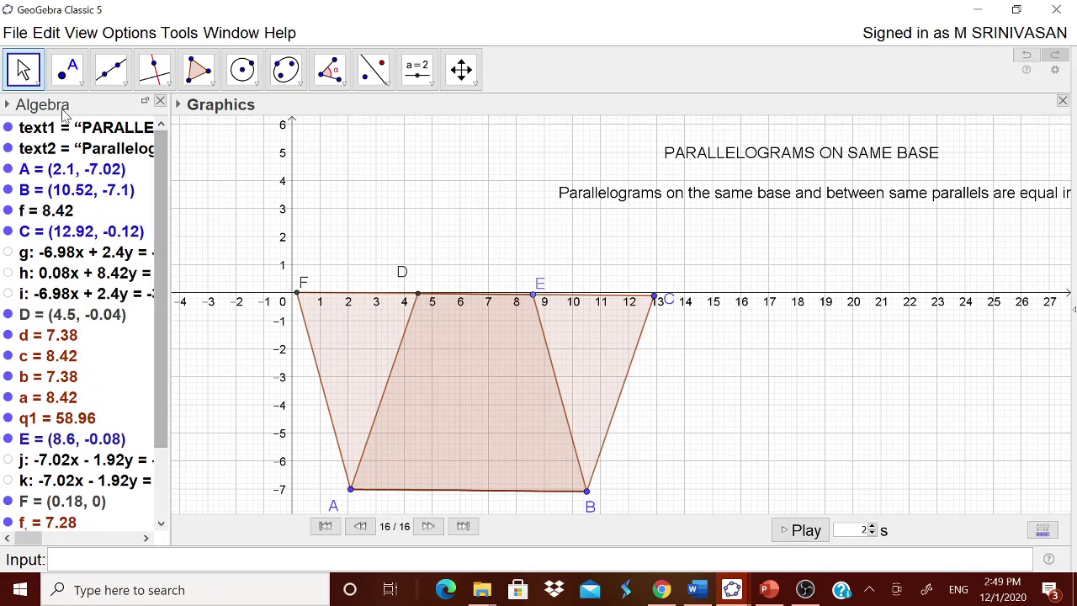
left_click(8, 104)
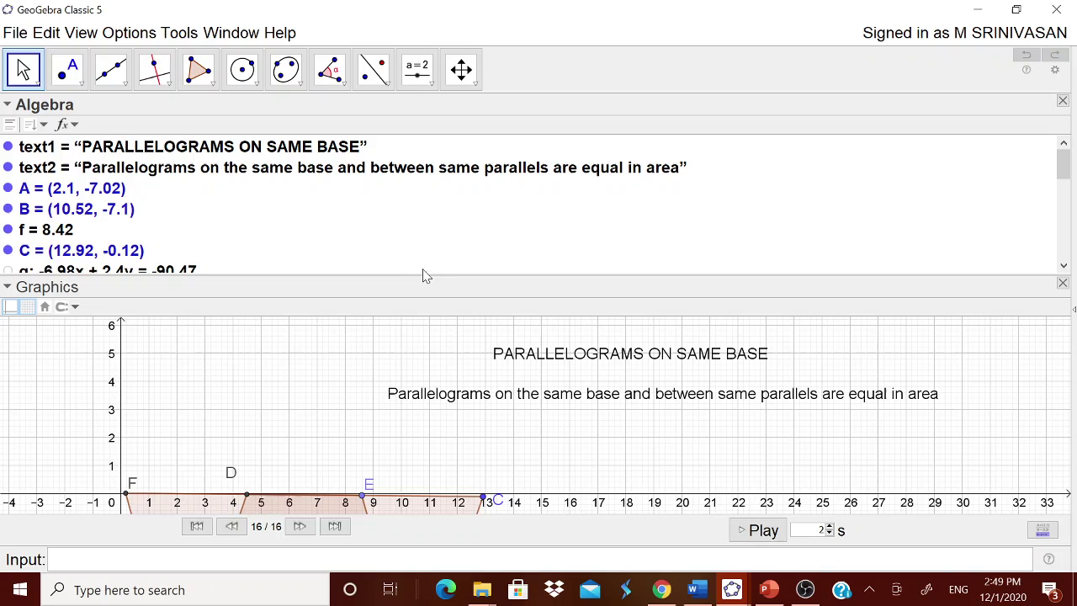
left_click_drag(415, 275, 414, 261)
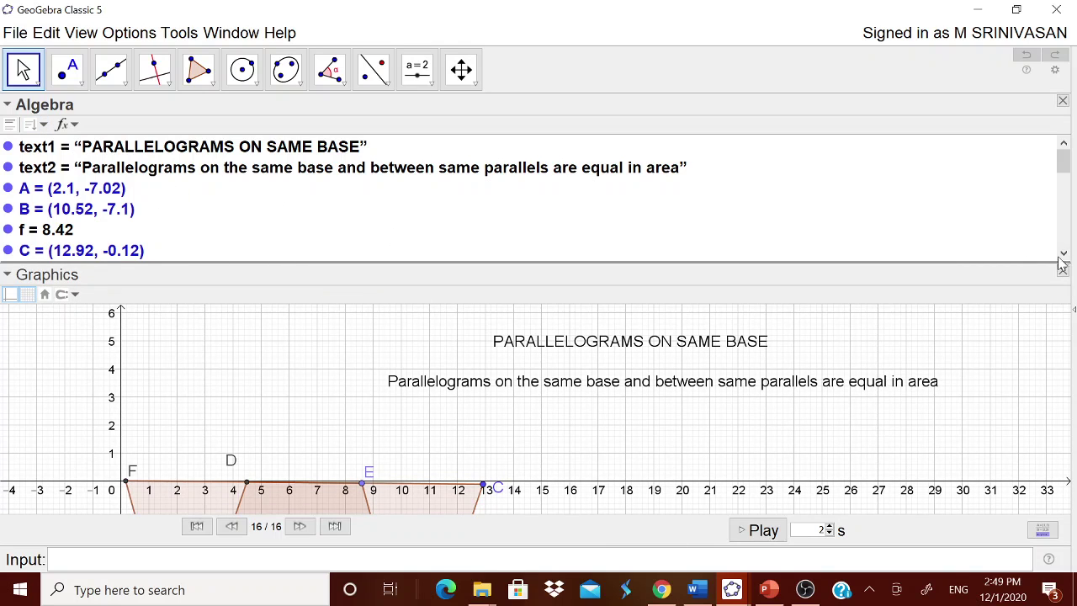
left_click(147, 168)
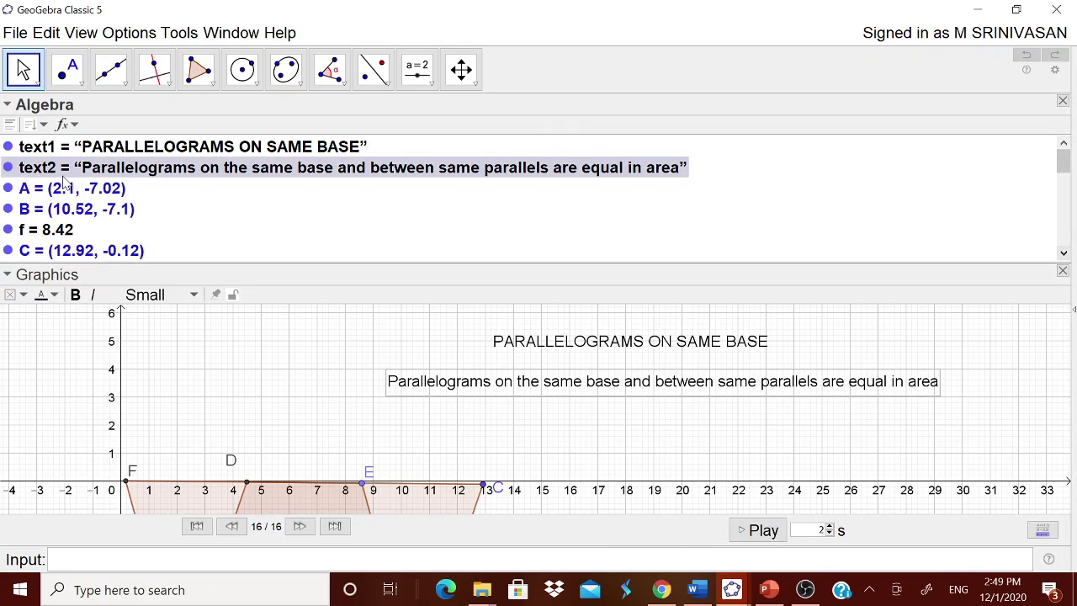
left_click(32, 124)
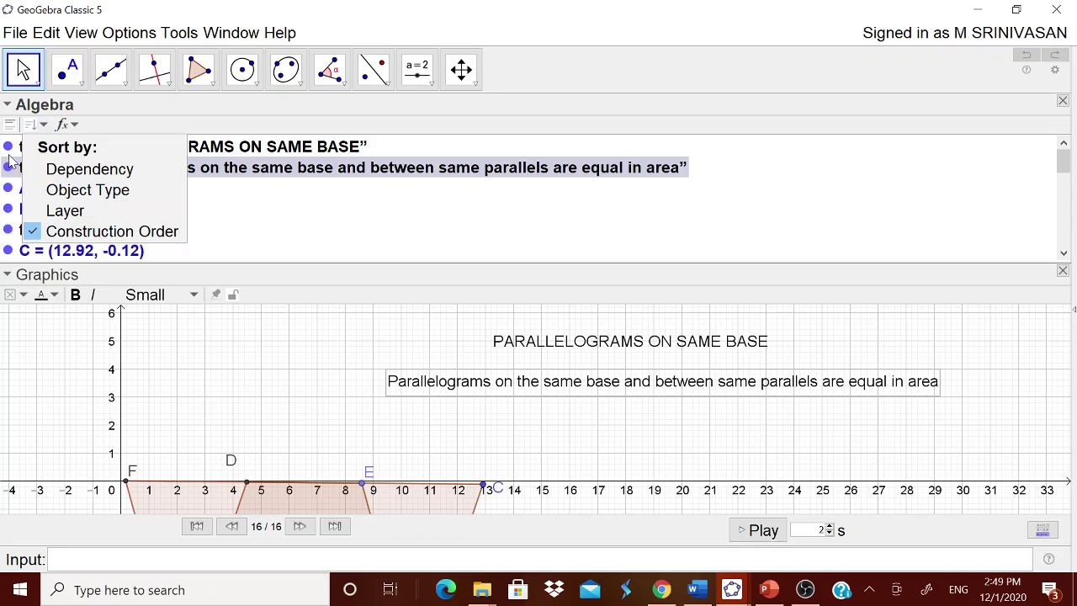
left_click(109, 194)
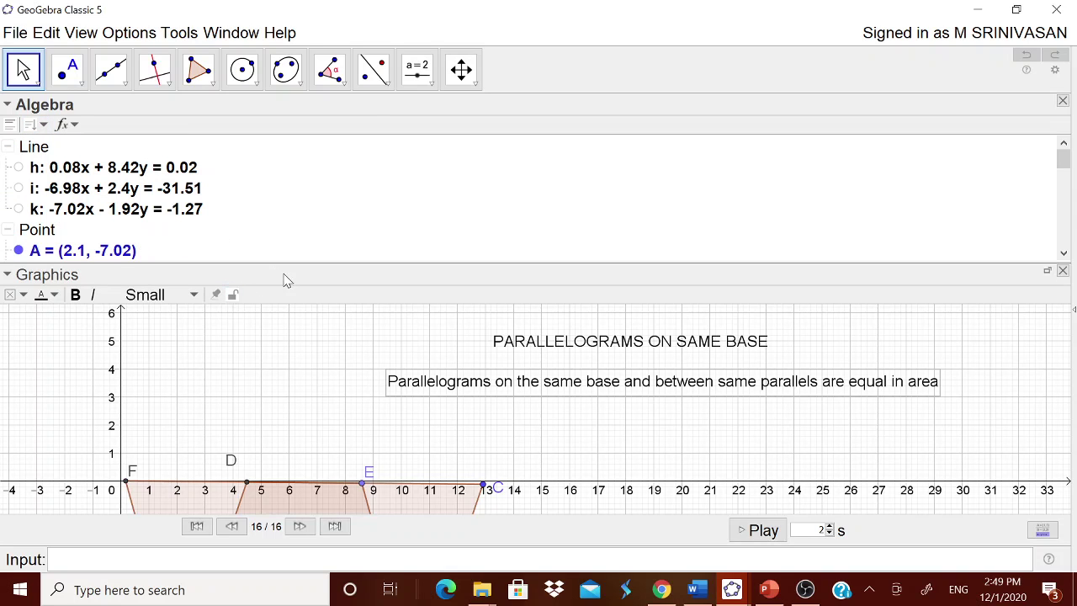
Step: Dock Graphics left of the algebra list, pan to both parallelograms, and widen it
left_click_drag(284, 278, 345, 227)
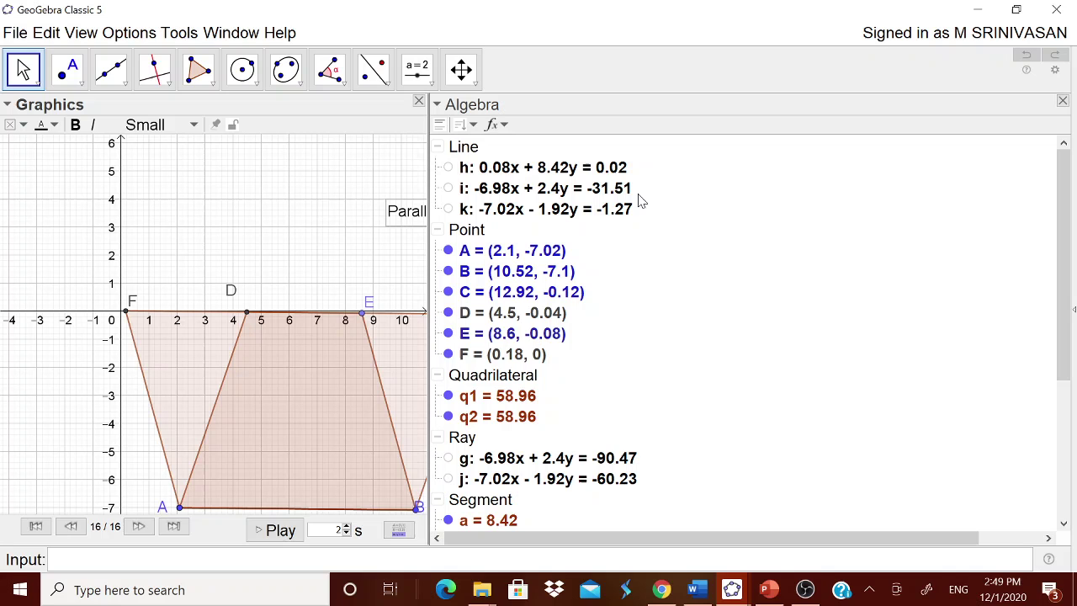
left_click_drag(249, 188, 487, 189)
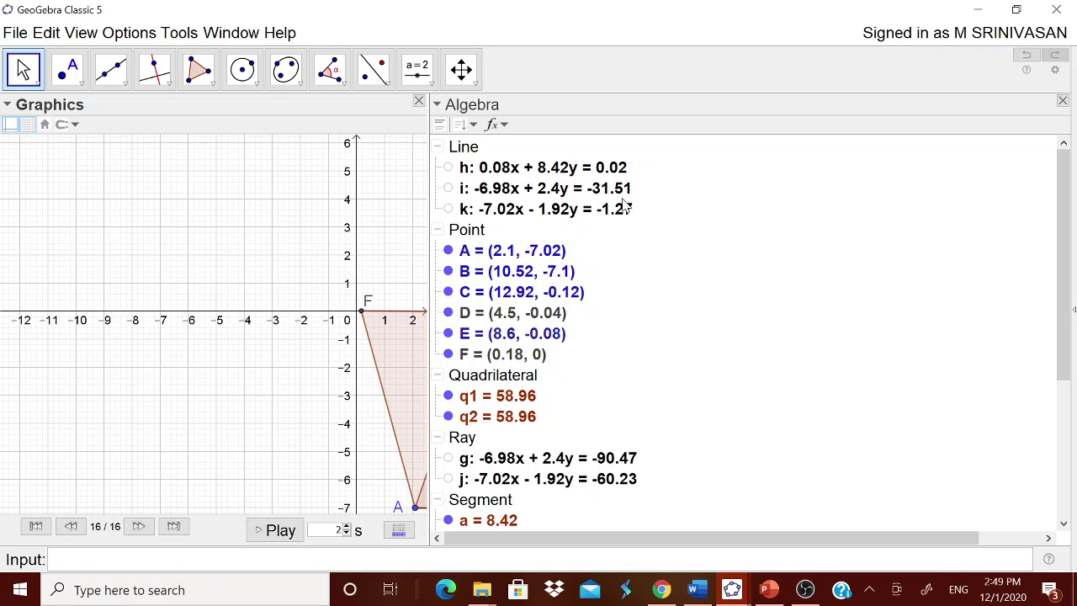
left_click_drag(367, 248, 200, 240)
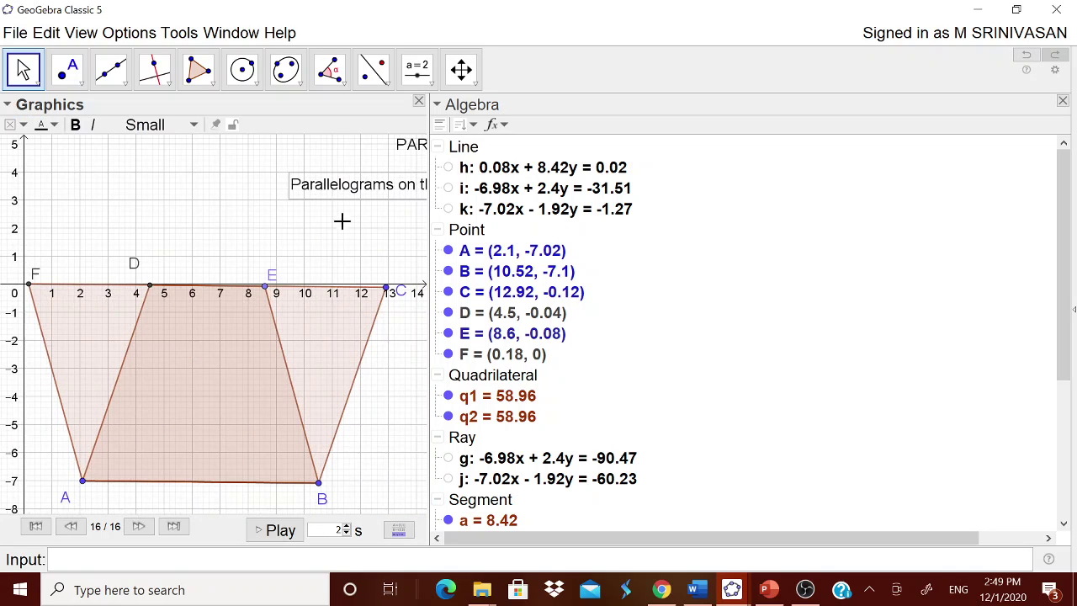
left_click_drag(427, 240, 795, 284)
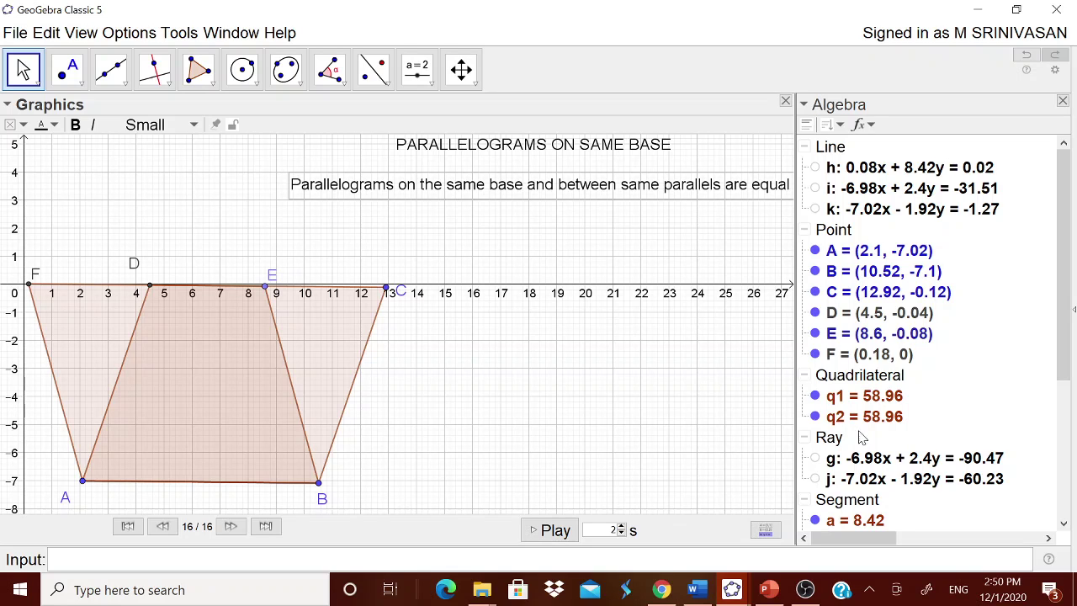
Step: Give ABCD (q1) a pink fill at about 25 opacity, then close the Algebra and Properties panels
right_click(860, 402)
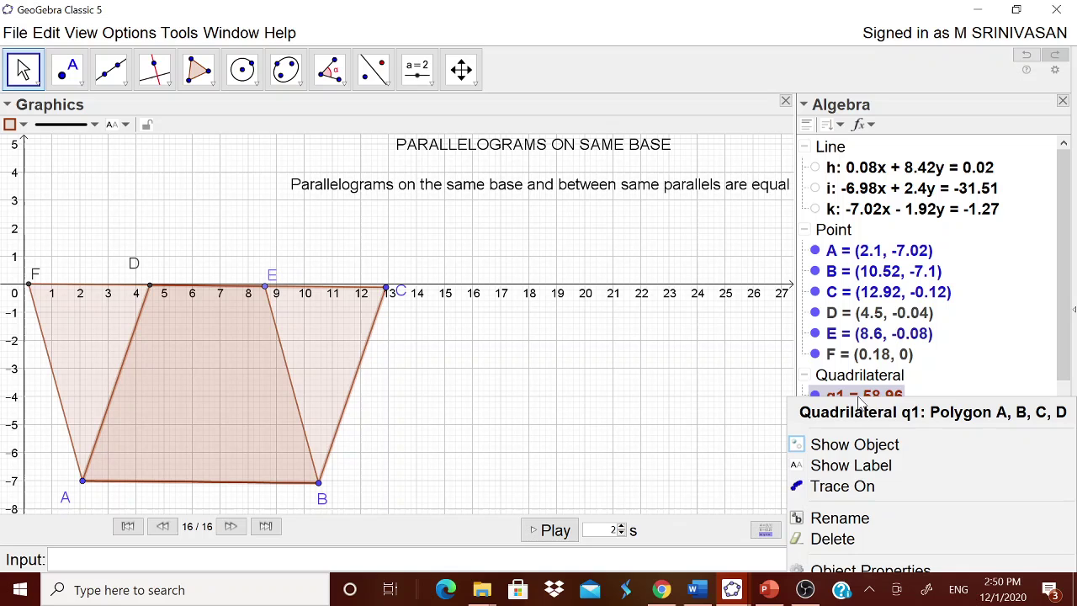
left_click(824, 570)
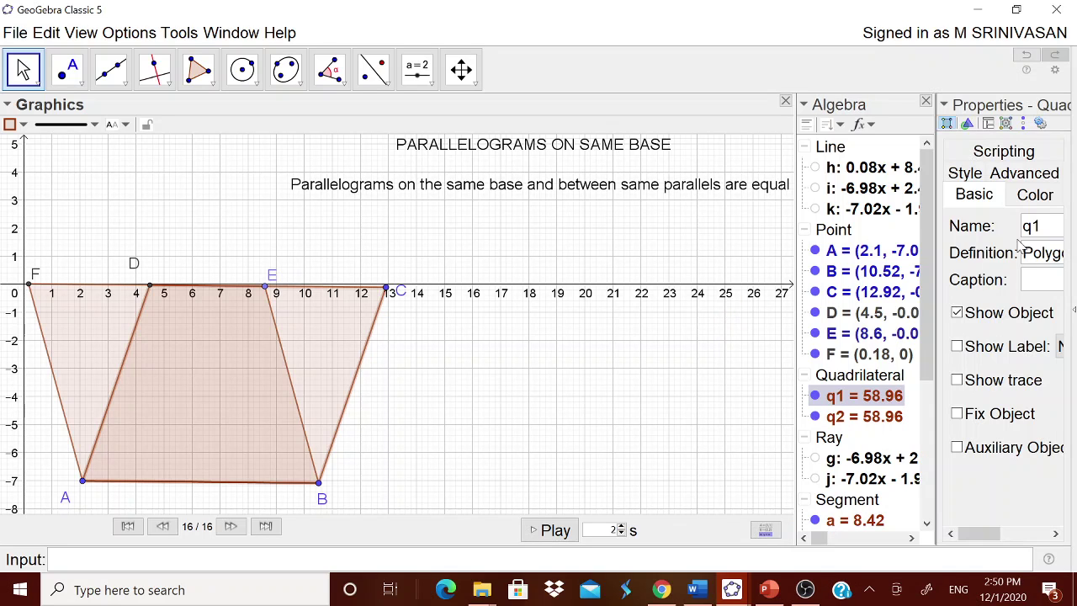
left_click(1034, 195)
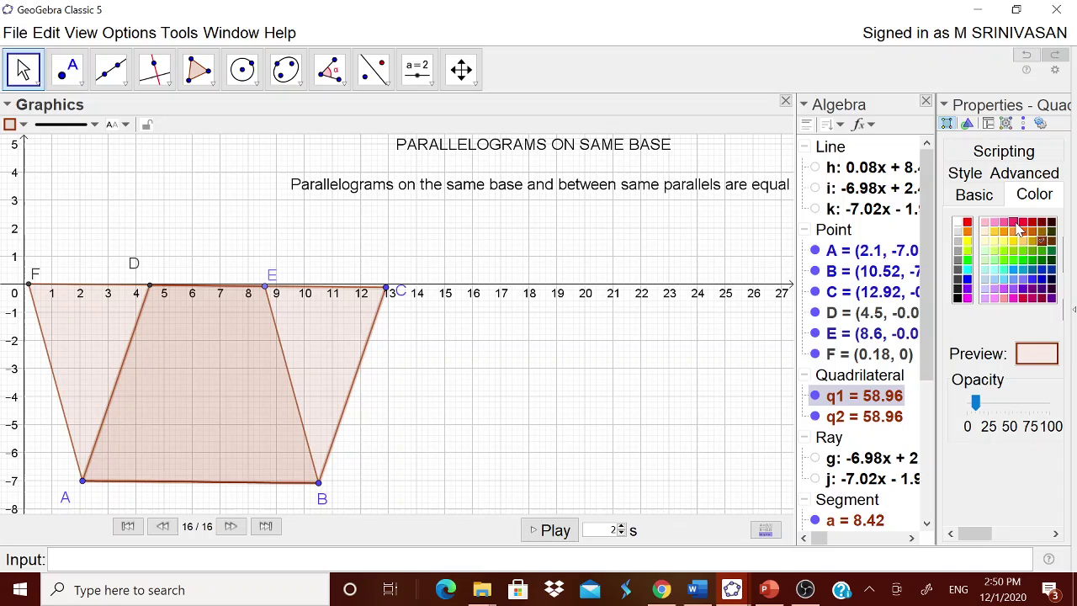
left_click(1014, 222)
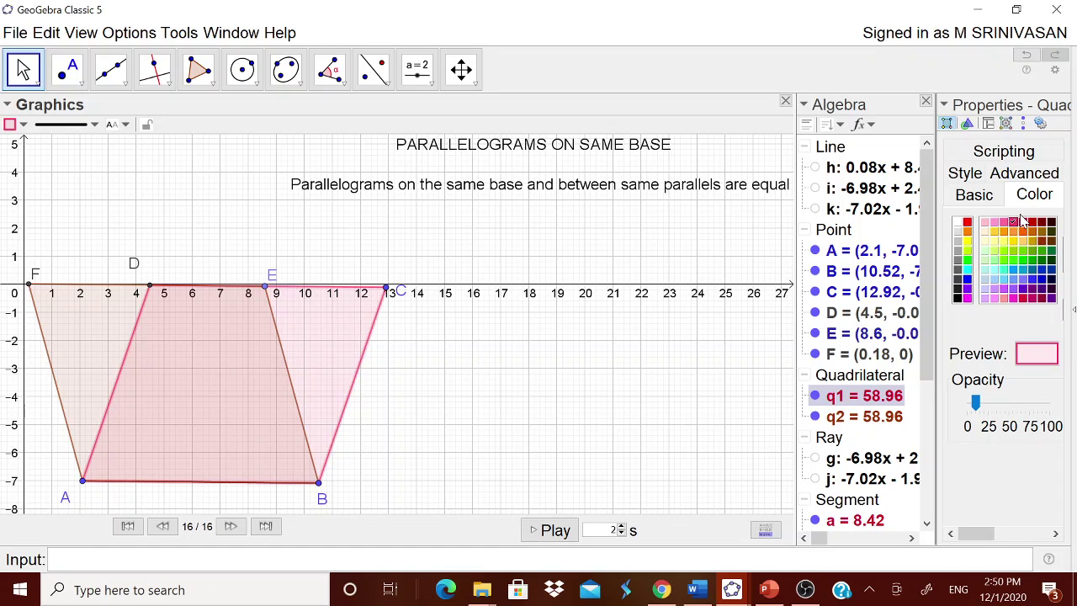
left_click_drag(976, 404, 995, 404)
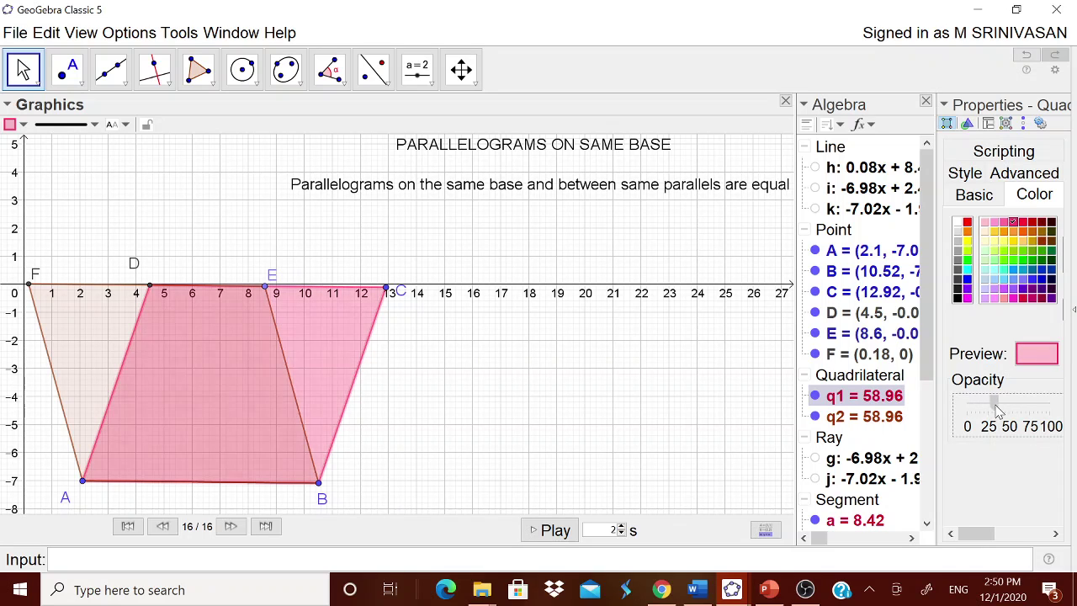
left_click(926, 100)
left_click(1068, 108)
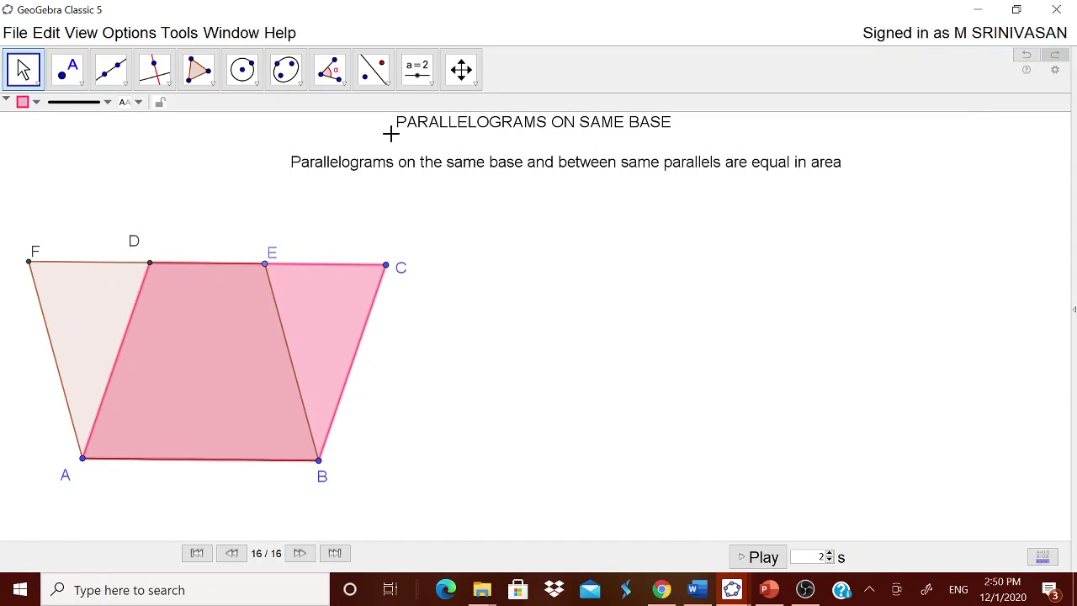
Step: Add the two-line note 'ABCD and ABEF are two parallelograms / on same base and between same parallels' under the theorem
left_click(429, 82)
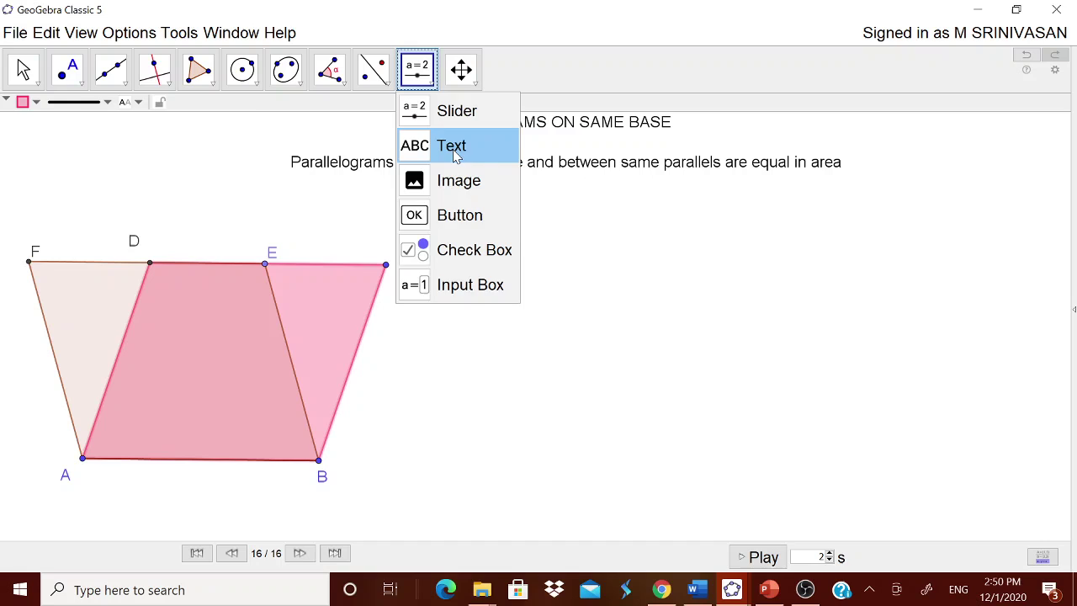
left_click(452, 150)
left_click(620, 365)
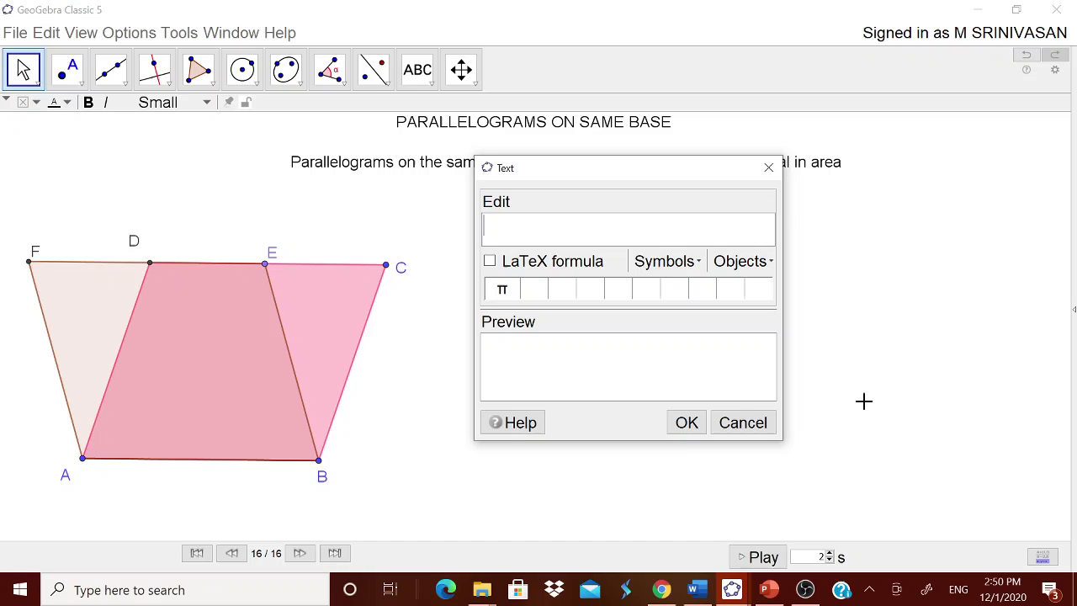
type("Paralle")
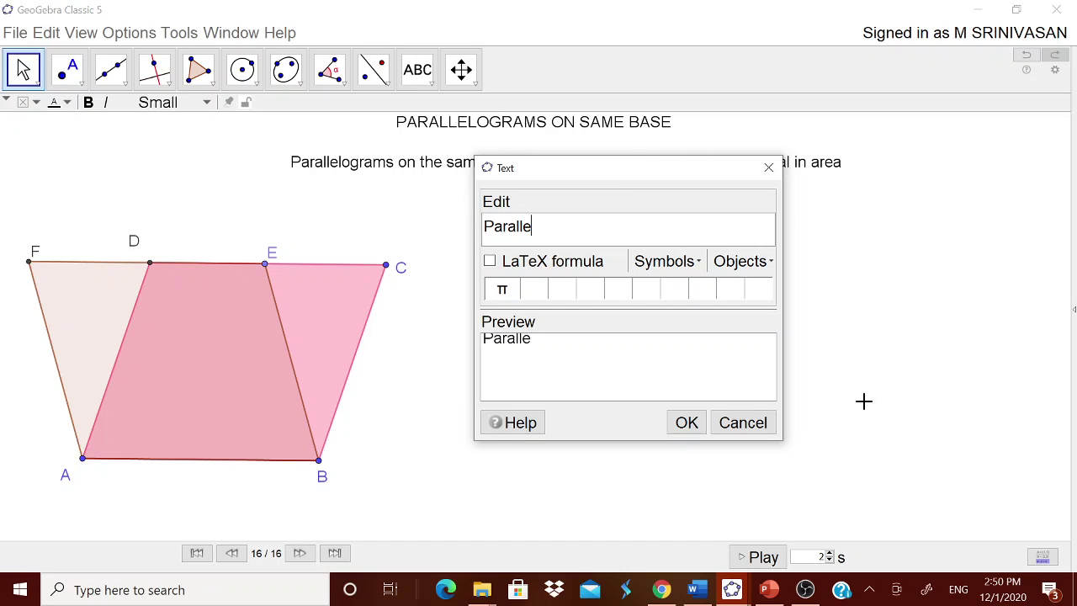
type("grams ")
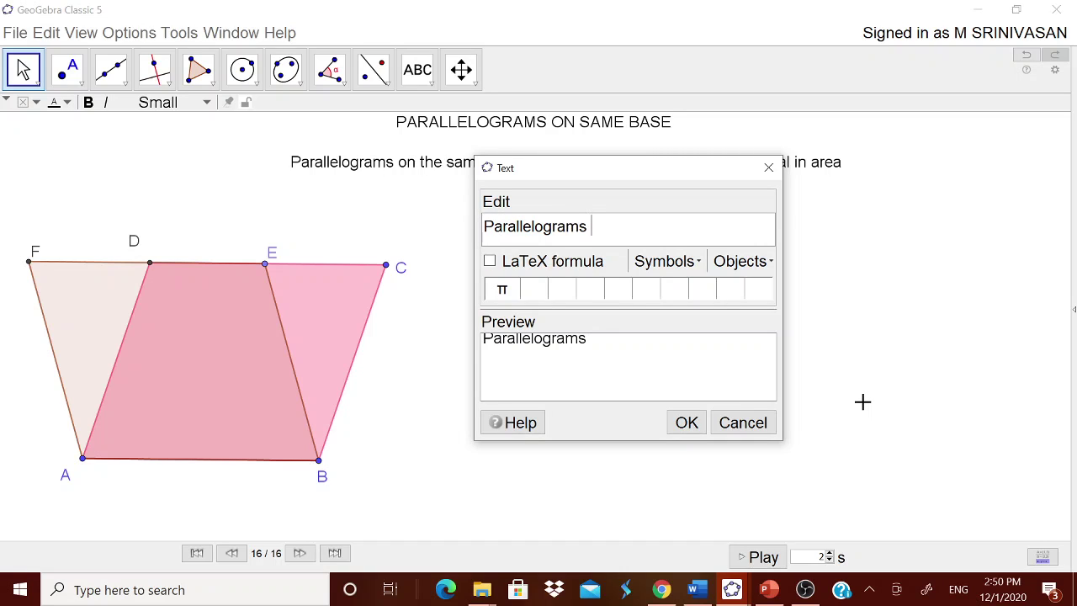
type("ABC")
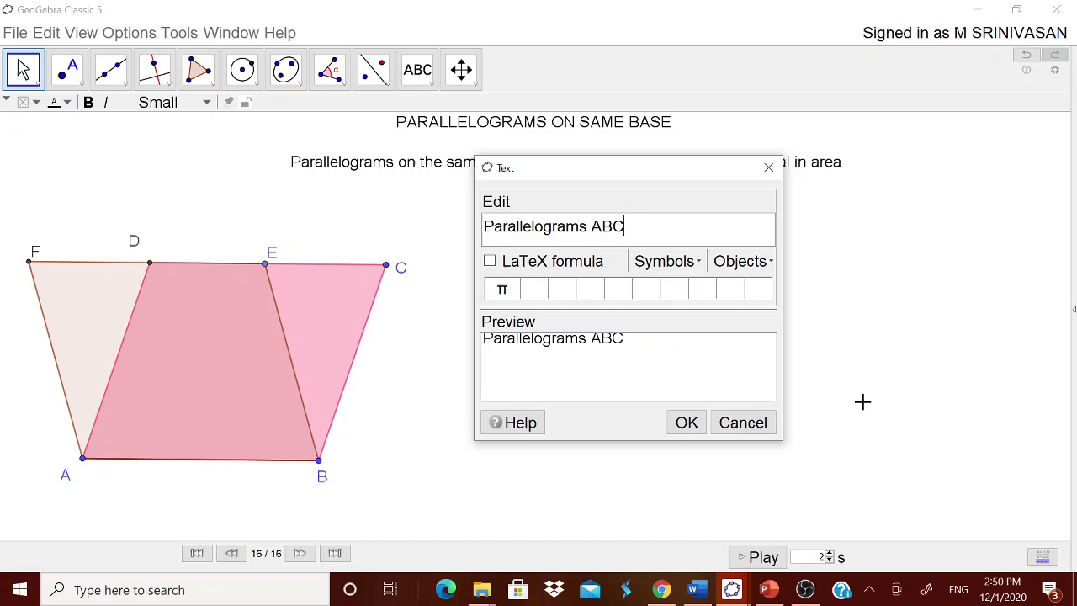
type("D and A")
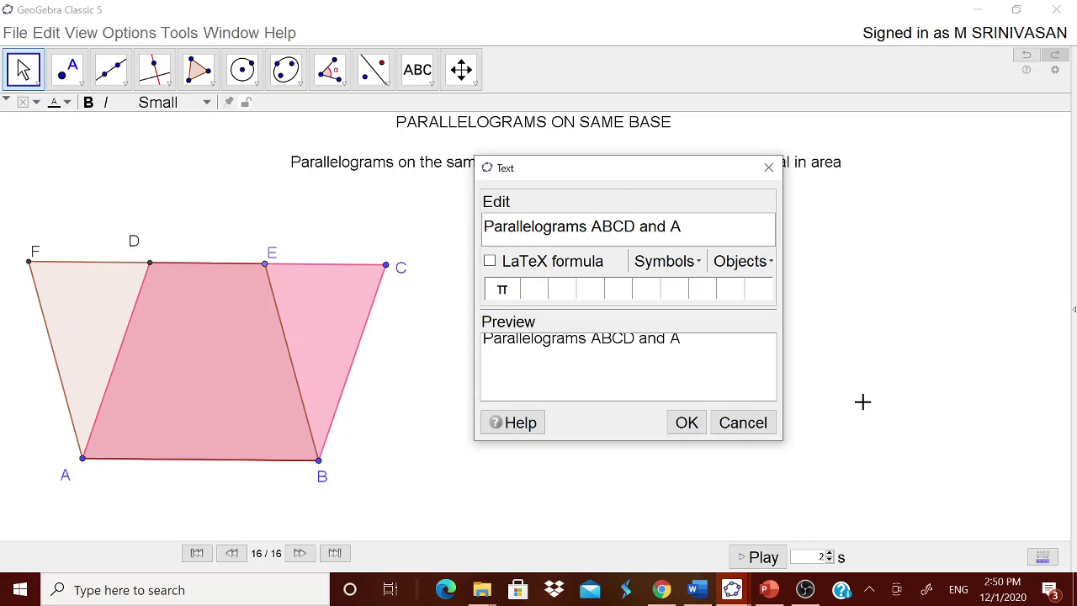
type("BEF are t")
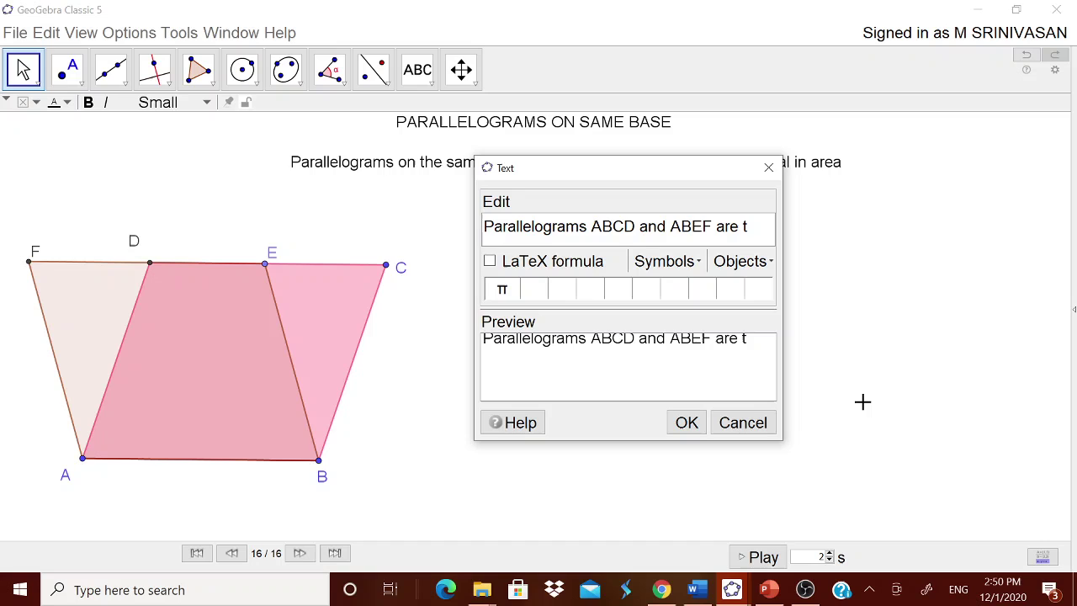
type("wo para")
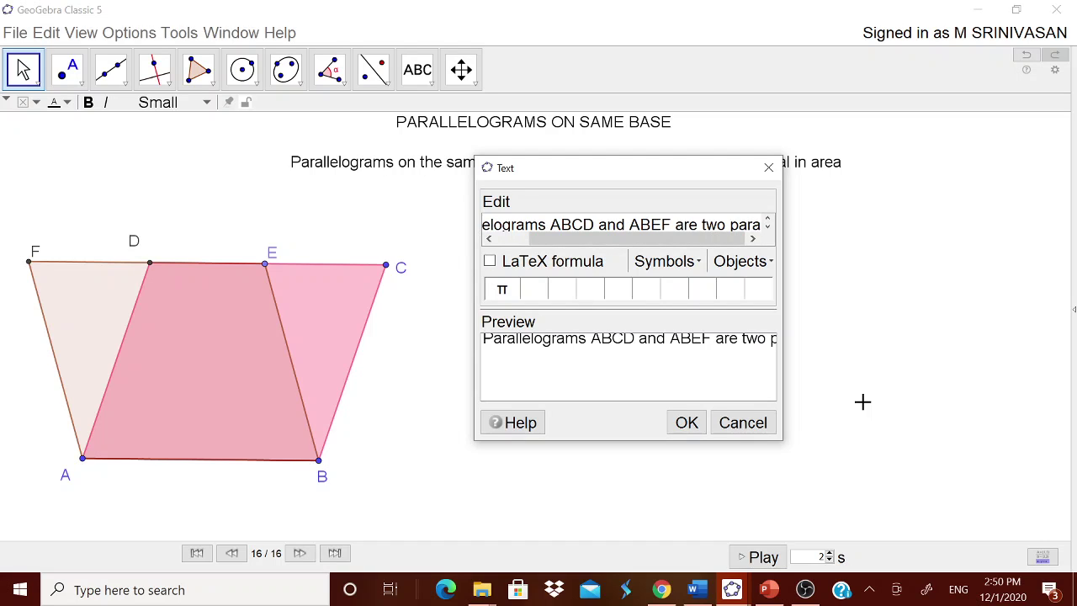
type("llelogram")
key("Return")
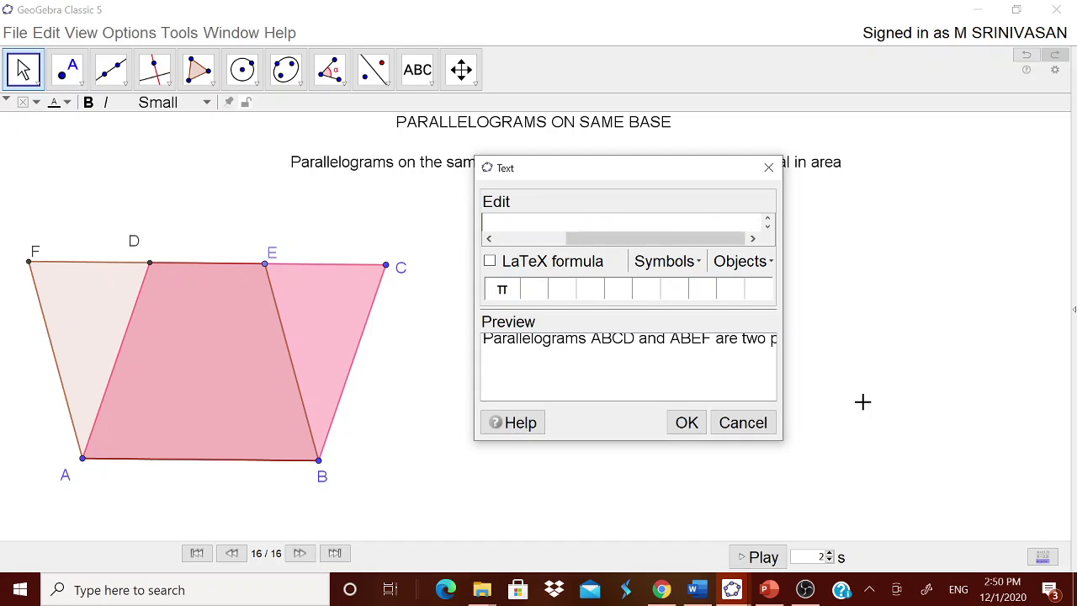
type("on same bas")
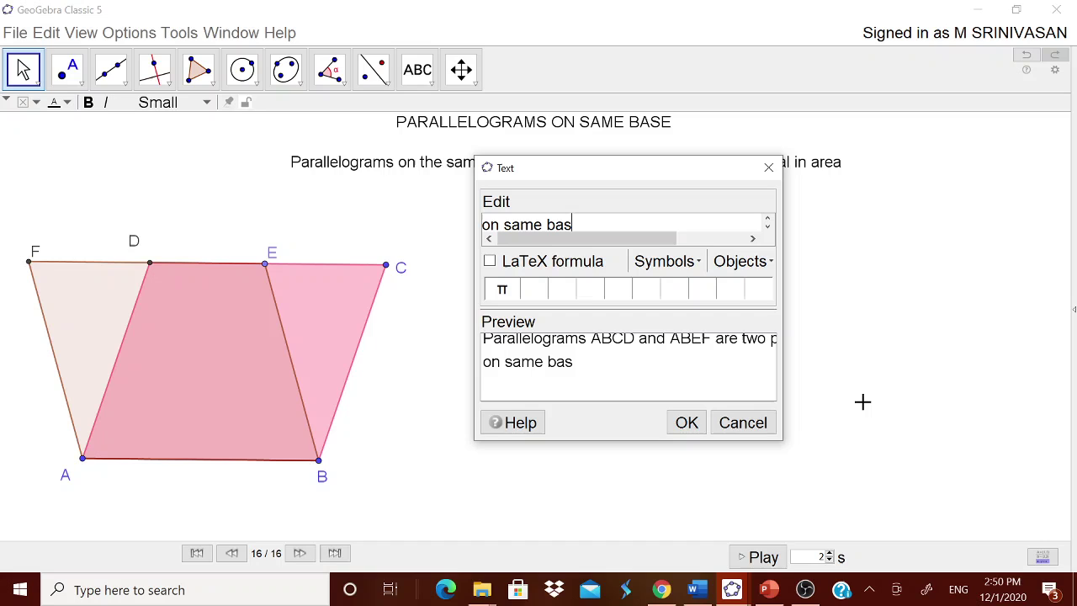
type("e and between sam")
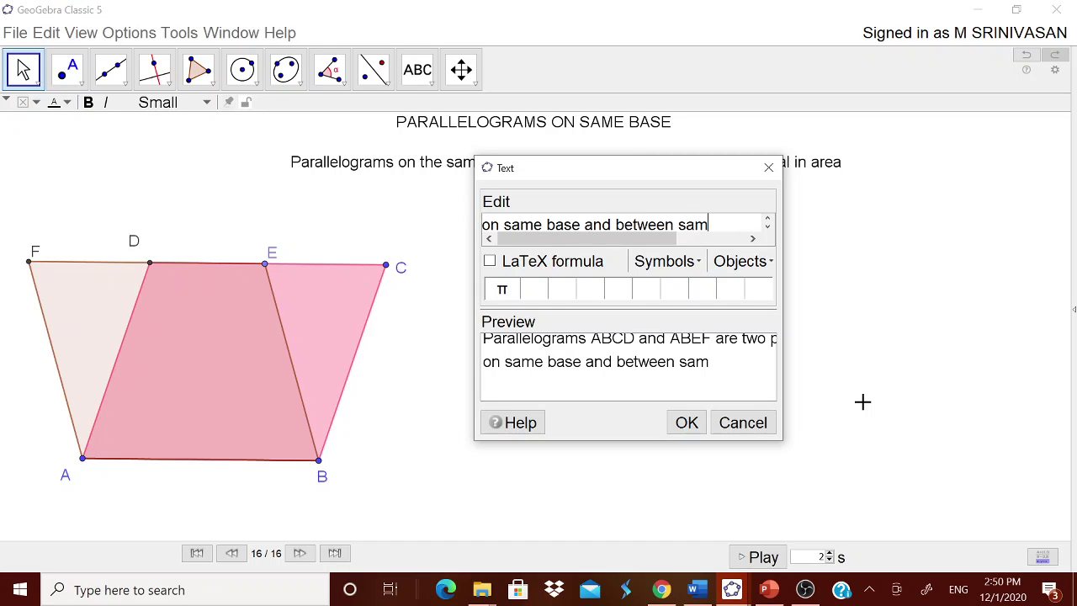
type("paralle")
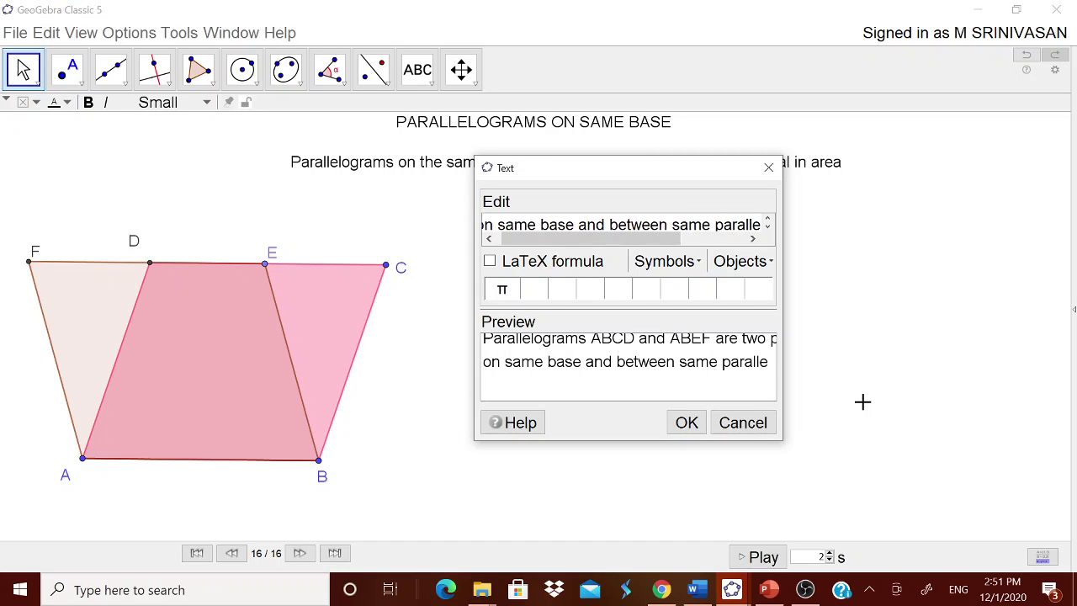
type("ls")
left_click(687, 423)
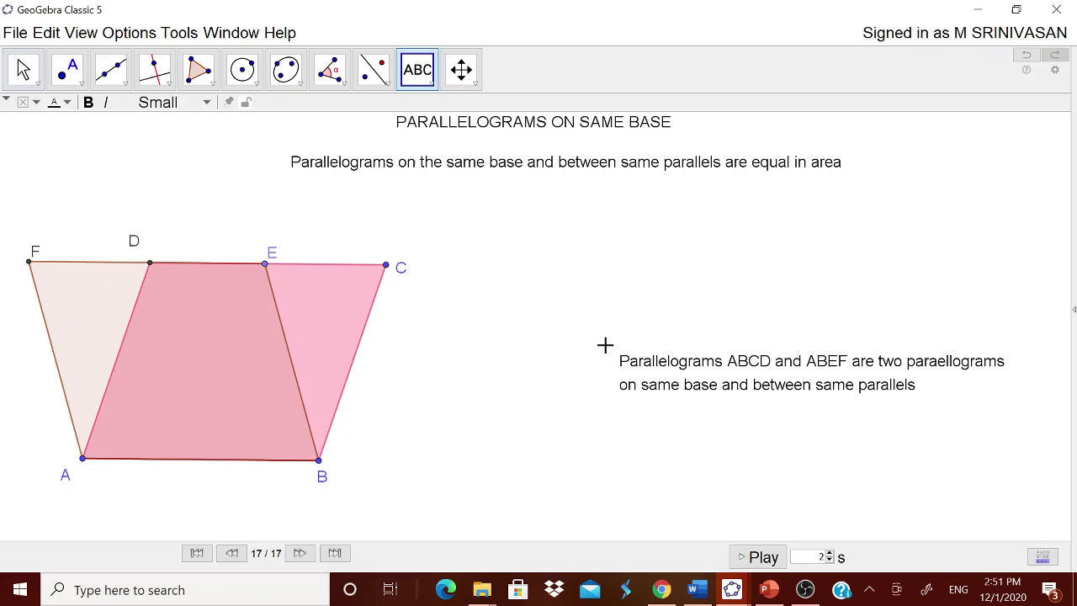
left_click_drag(685, 371, 593, 207)
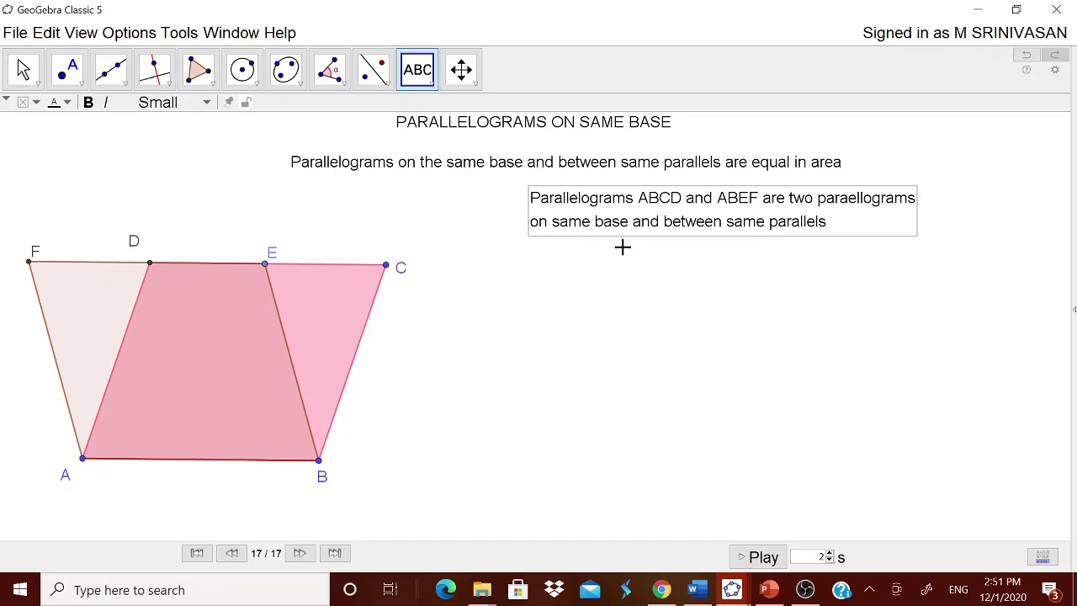
Step: Add the text 'Area of ABCD = Area of ABEF' beneath the parallelograms statement
left_click(545, 287)
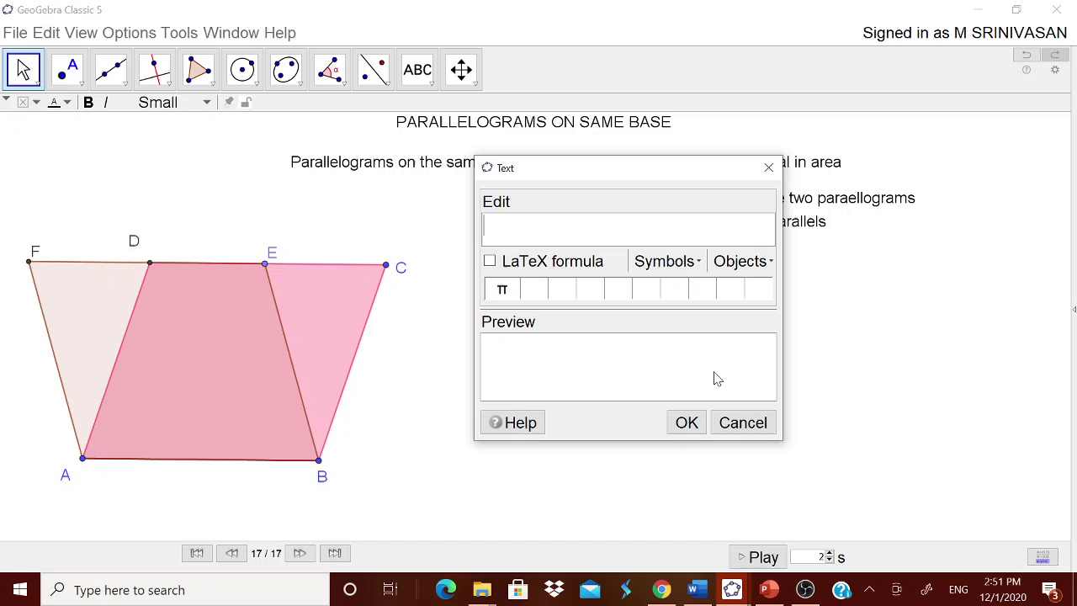
type("Area of")
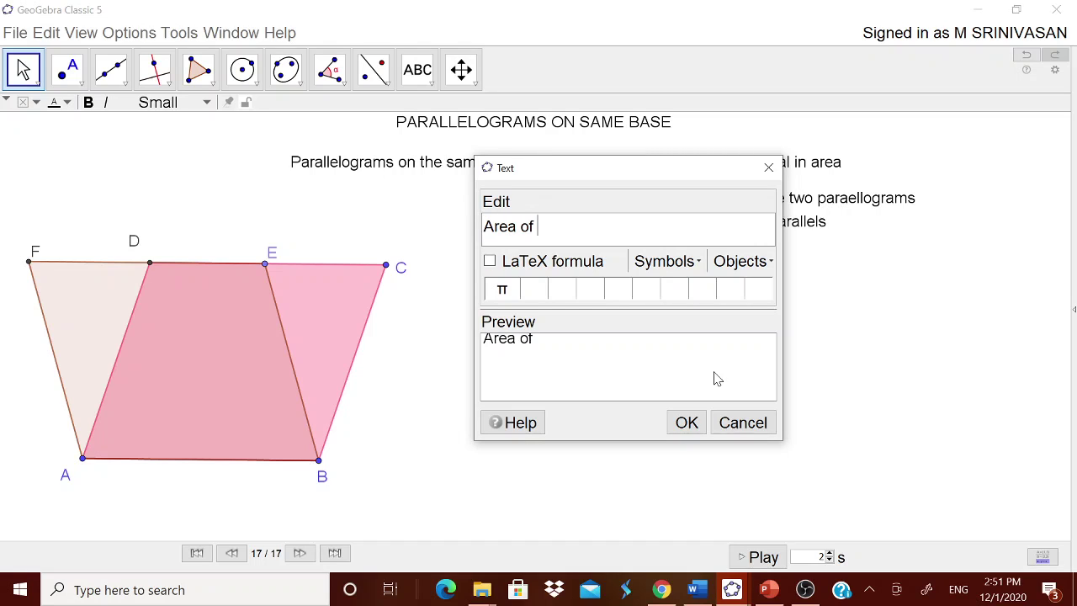
type("ABCE")
type("D")
type("AREA")
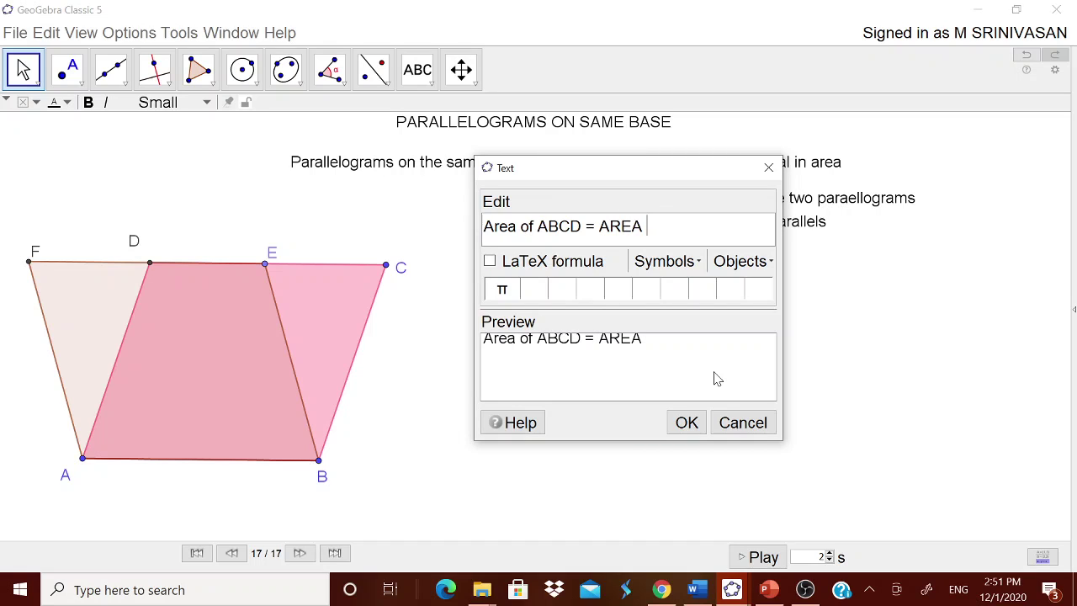
key("BackSpace")
key("BackSpace")
key("BackSpace")
key("BackSpace")
type("rea of abe")
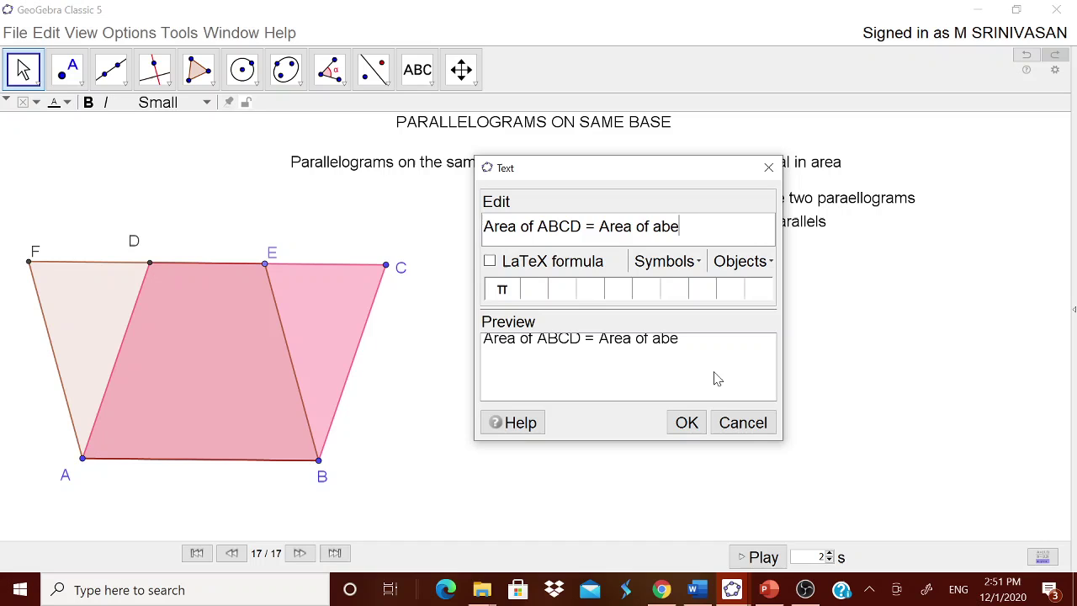
key("BackSpace")
key("BackSpace")
key("BackSpace")
type("ABEF")
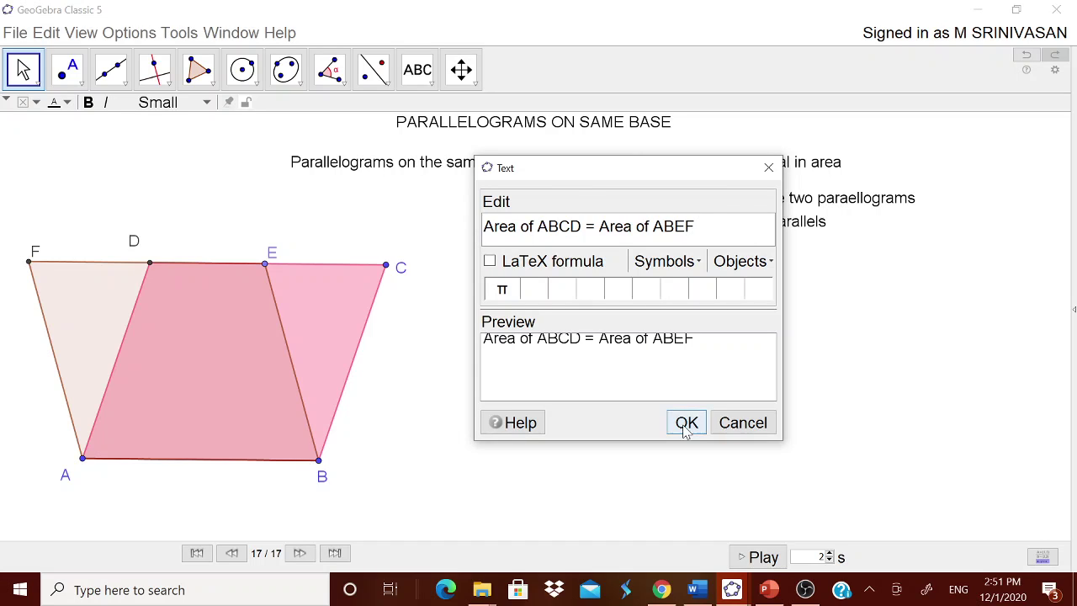
left_click(686, 421)
left_click_drag(667, 302, 726, 273)
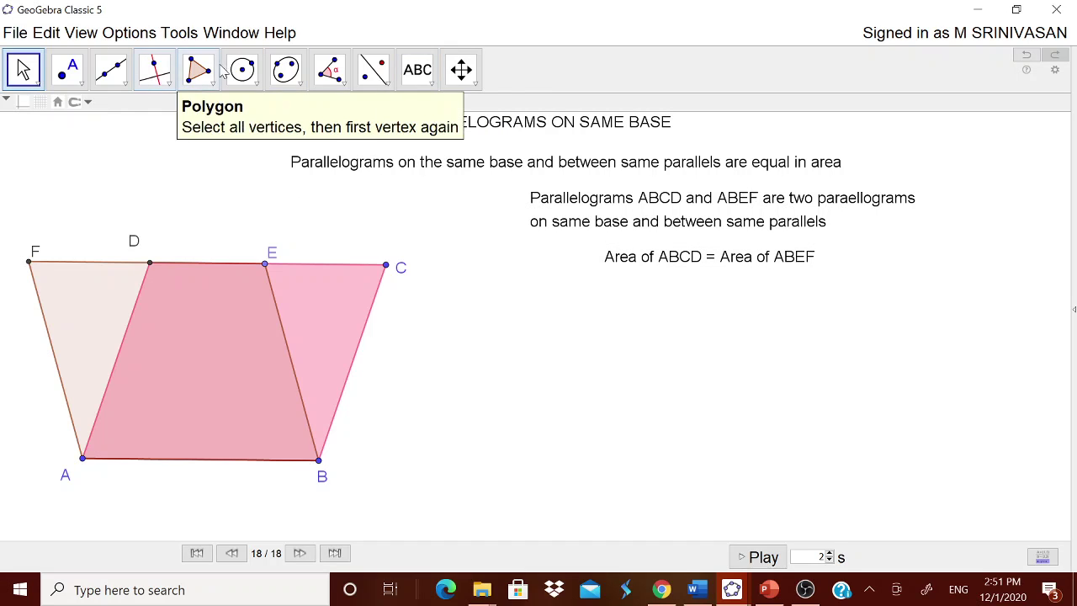
Step: Measure the areas of parallelograms ABEF and ABCD with the Area tool
left_click(330, 69)
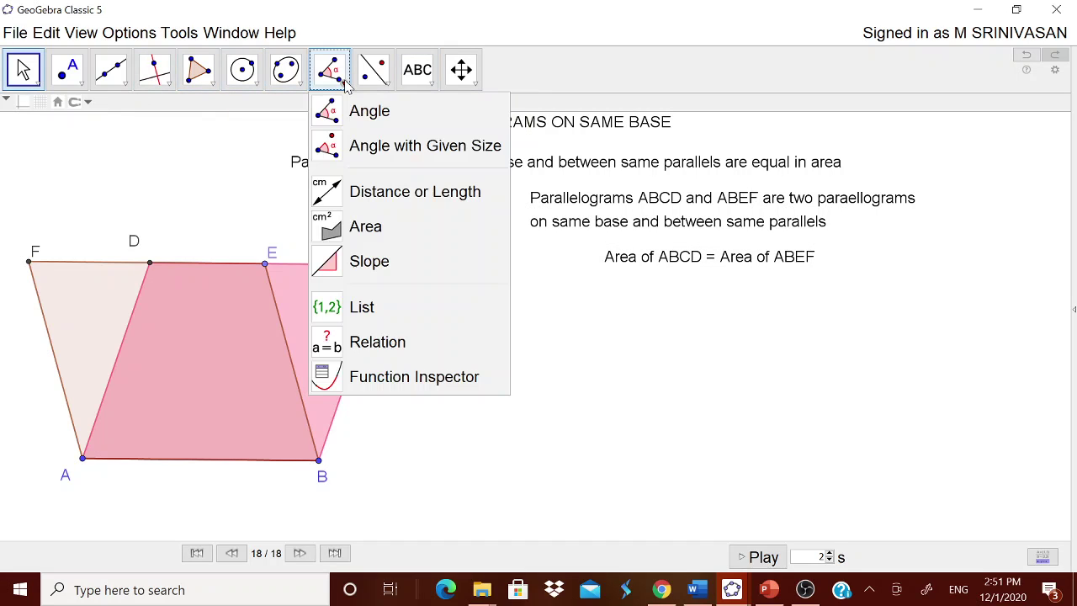
left_click(370, 227)
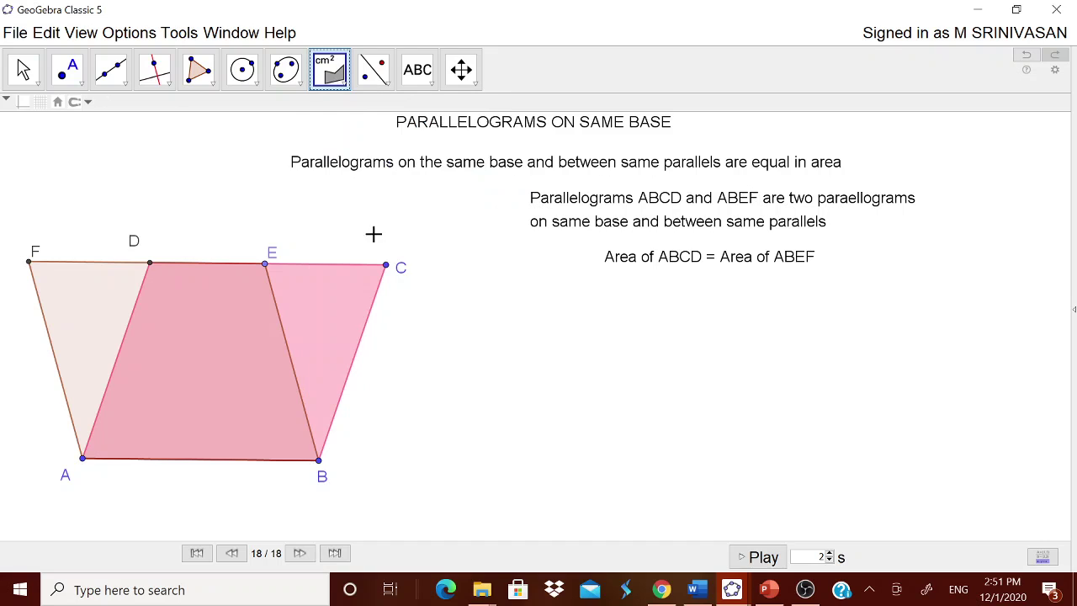
left_click(112, 341)
left_click(82, 307)
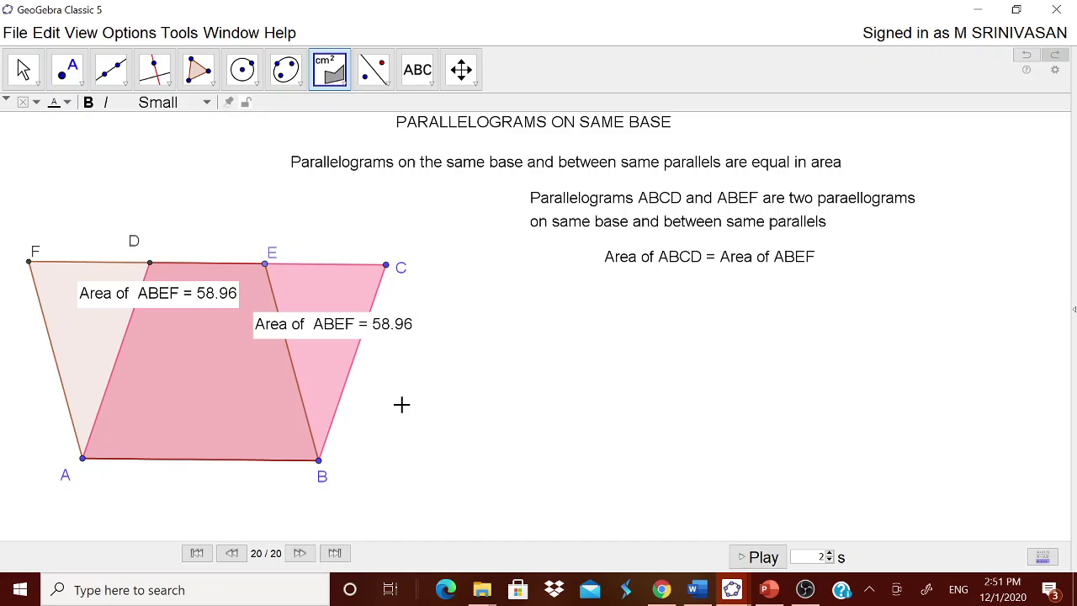
key("Escape")
Step: Hide both 58.96 area labels from the figure
right_click(295, 330)
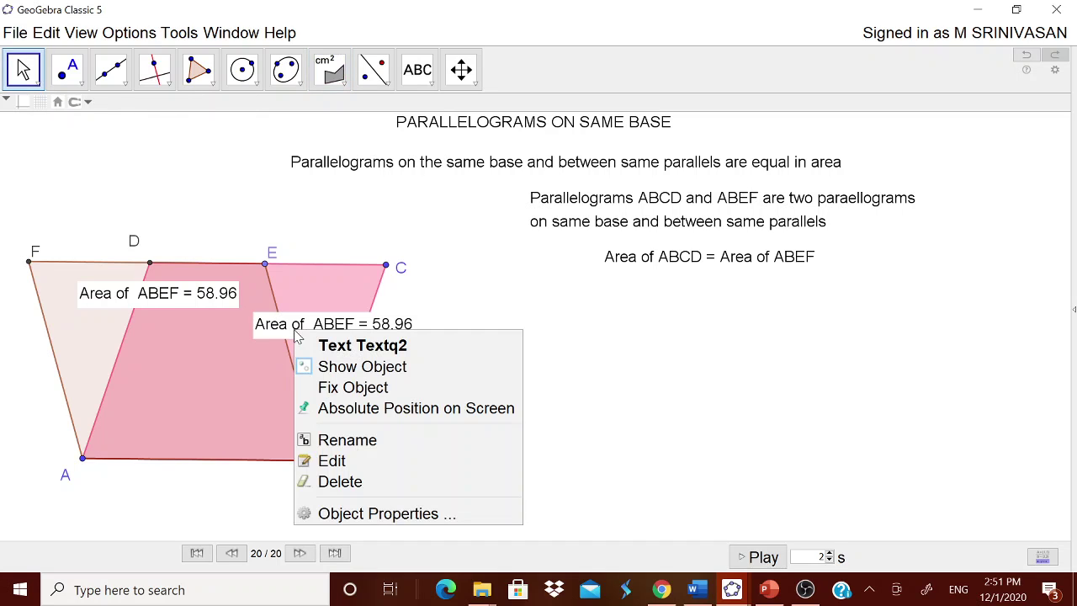
left_click(359, 513)
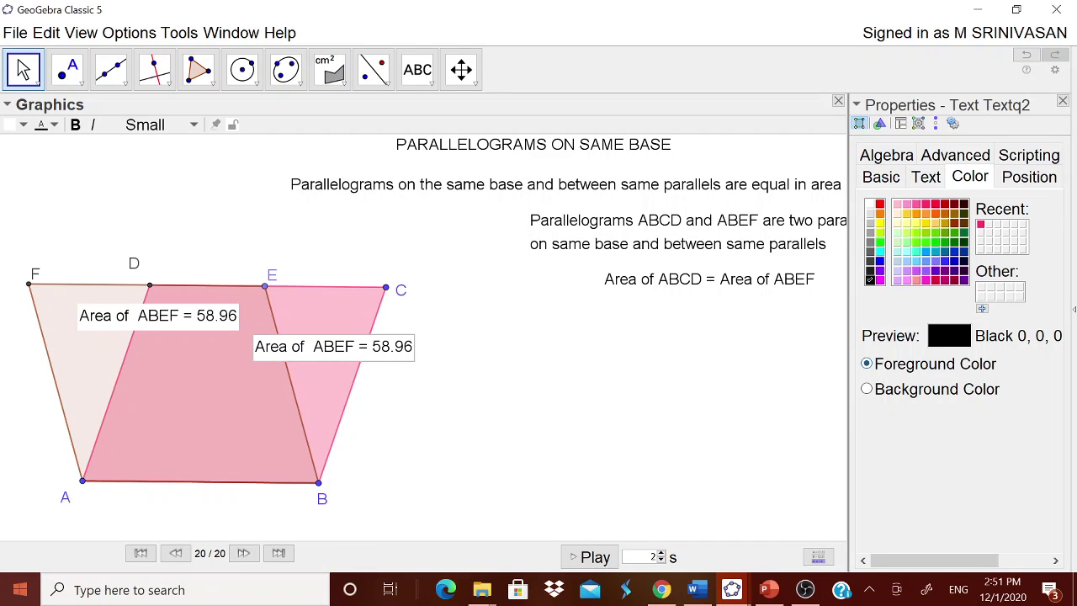
left_click(1063, 101)
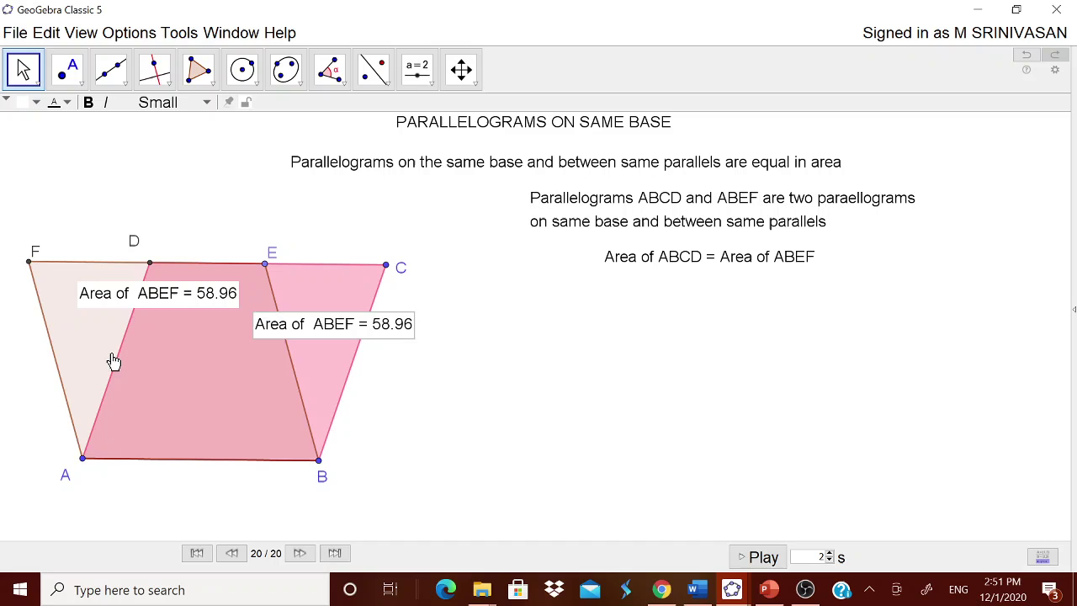
right_click(141, 303)
left_click(177, 333)
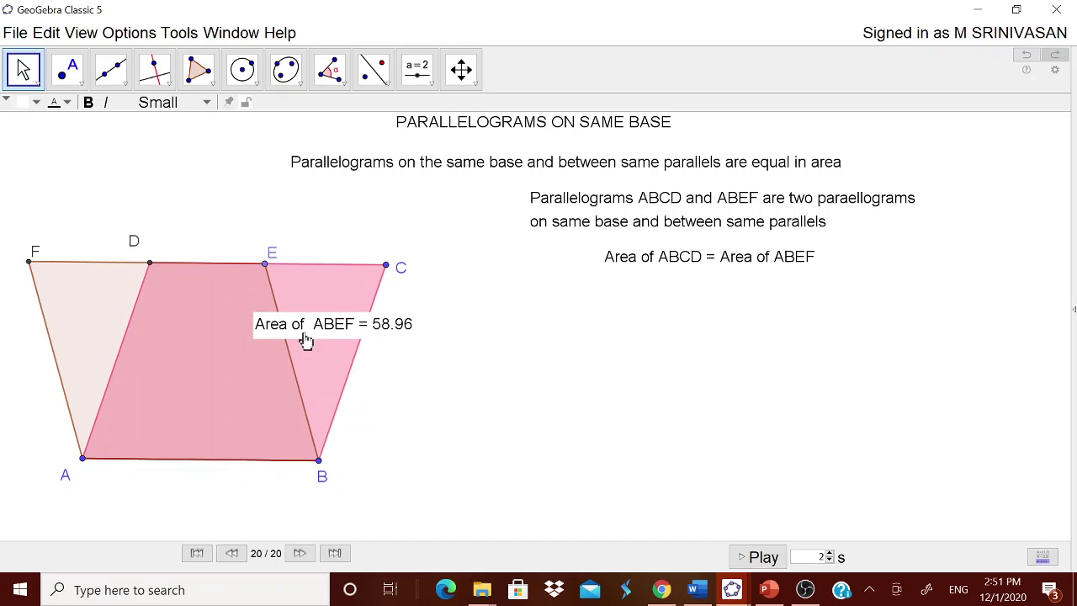
right_click(311, 328)
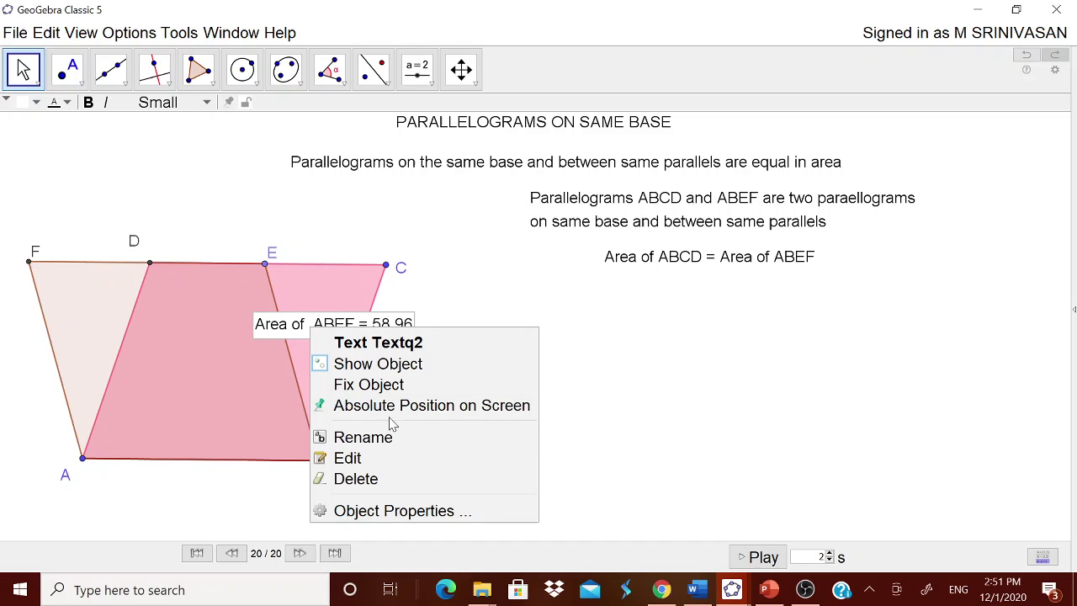
left_click(410, 365)
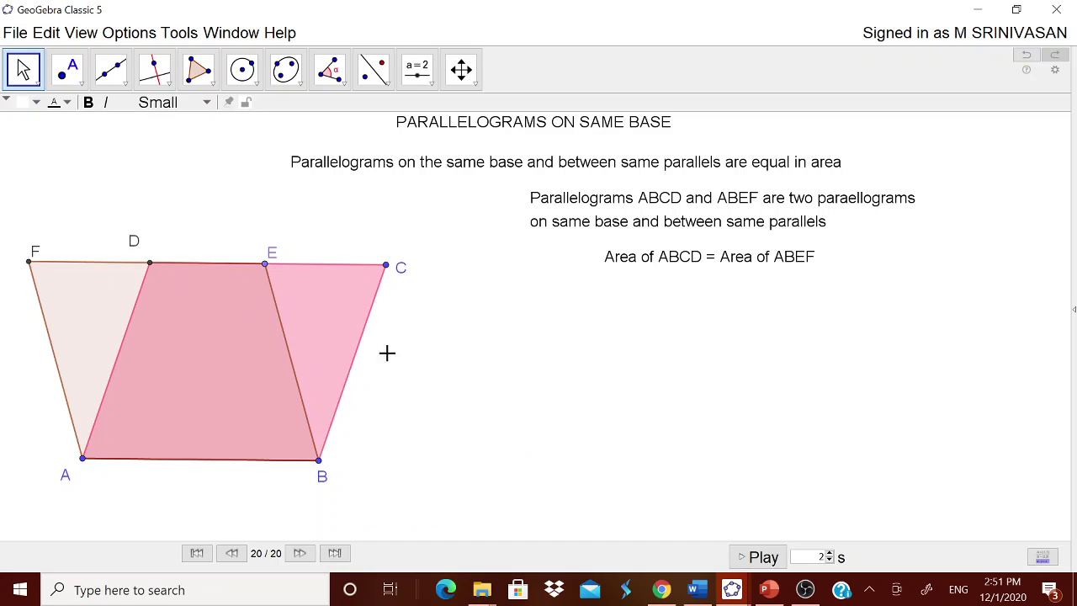
Step: Add a live 'q1 = q2' area text beneath the area equality statement
left_click(418, 72)
left_click(429, 145)
left_click(552, 331)
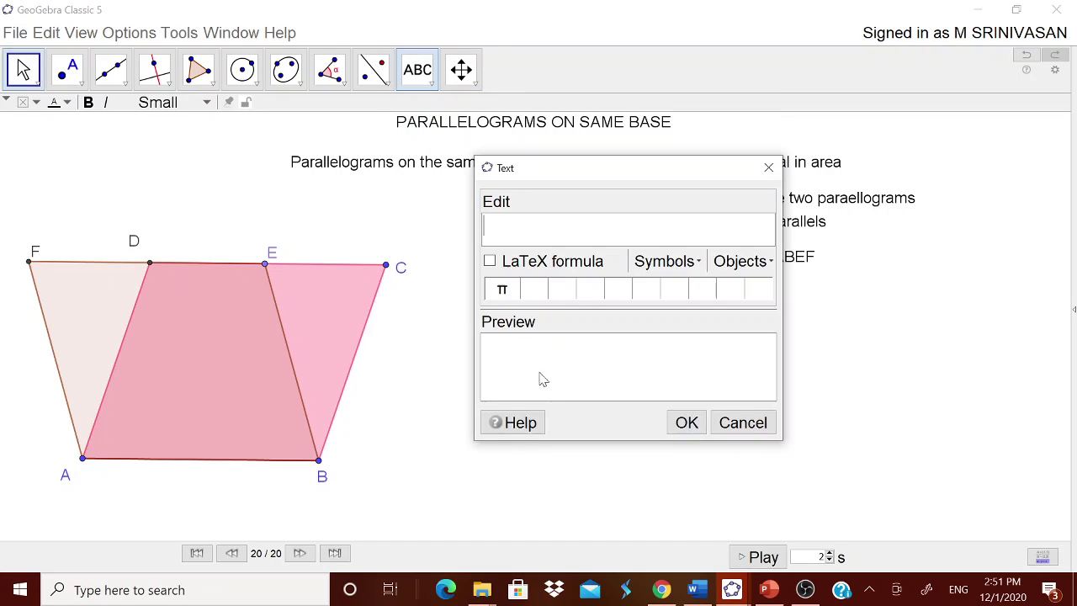
left_click(762, 264)
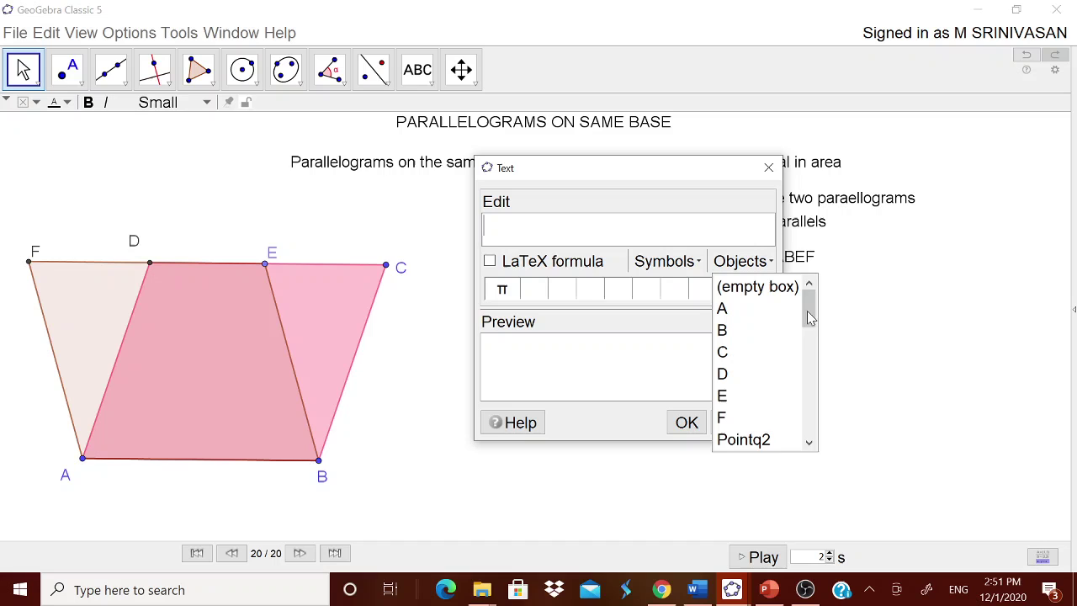
left_click_drag(807, 311, 818, 413)
left_click(749, 375)
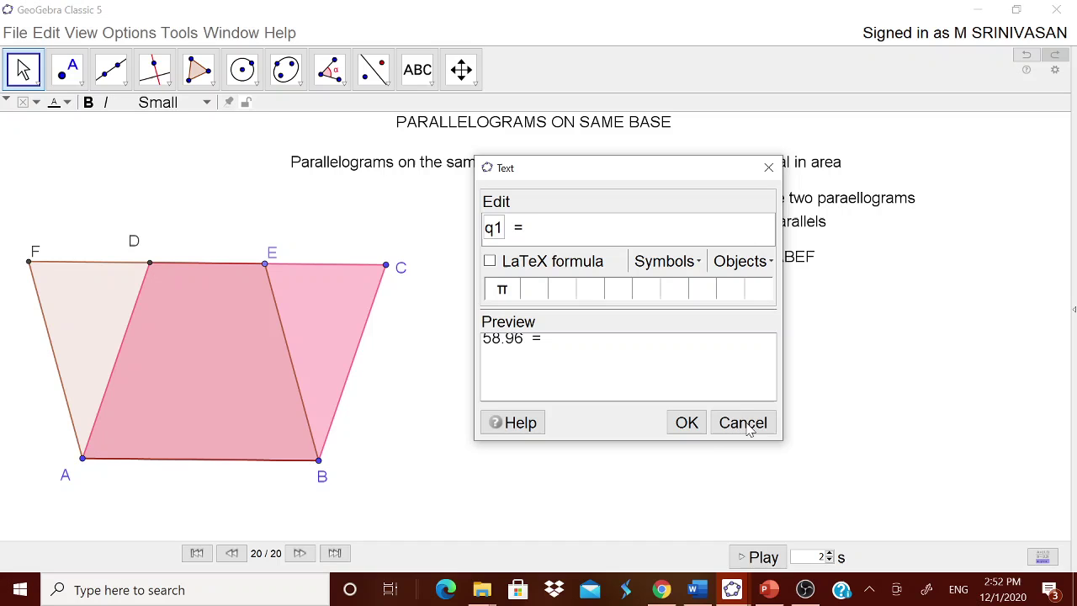
left_click(759, 263)
left_click(751, 399)
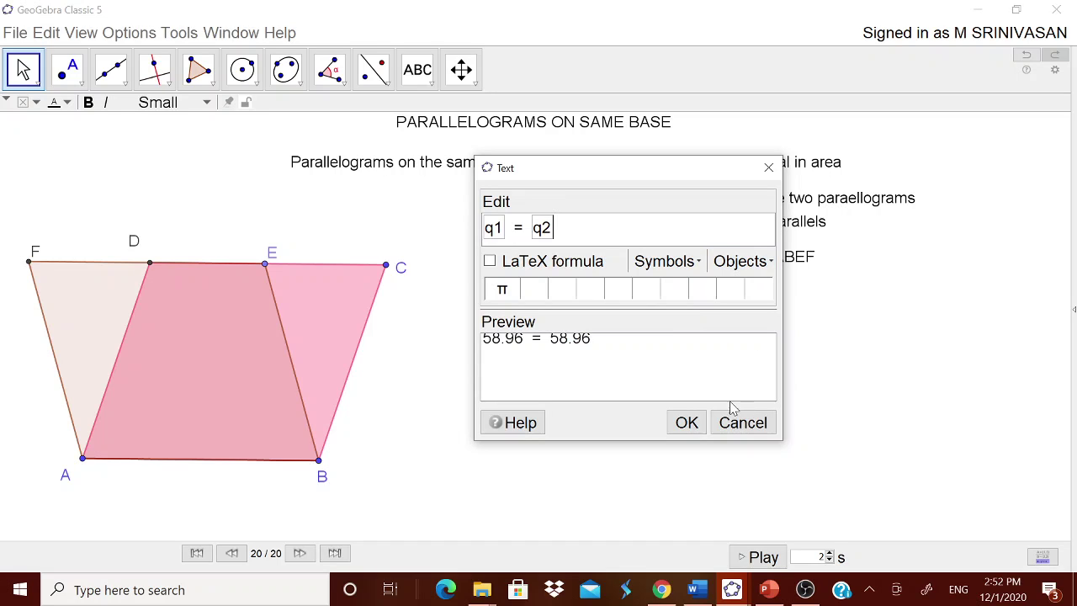
left_click(686, 423)
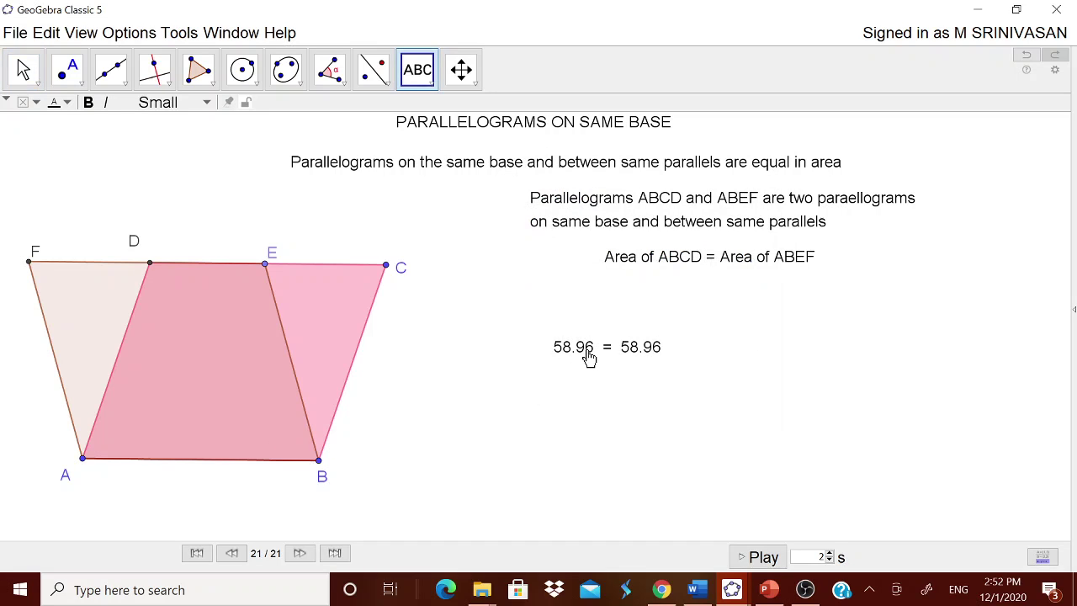
left_click_drag(589, 357, 713, 322)
Step: Drag point B so both areas read 65.52, then switch to the Graphing perspective
left_click(24, 69)
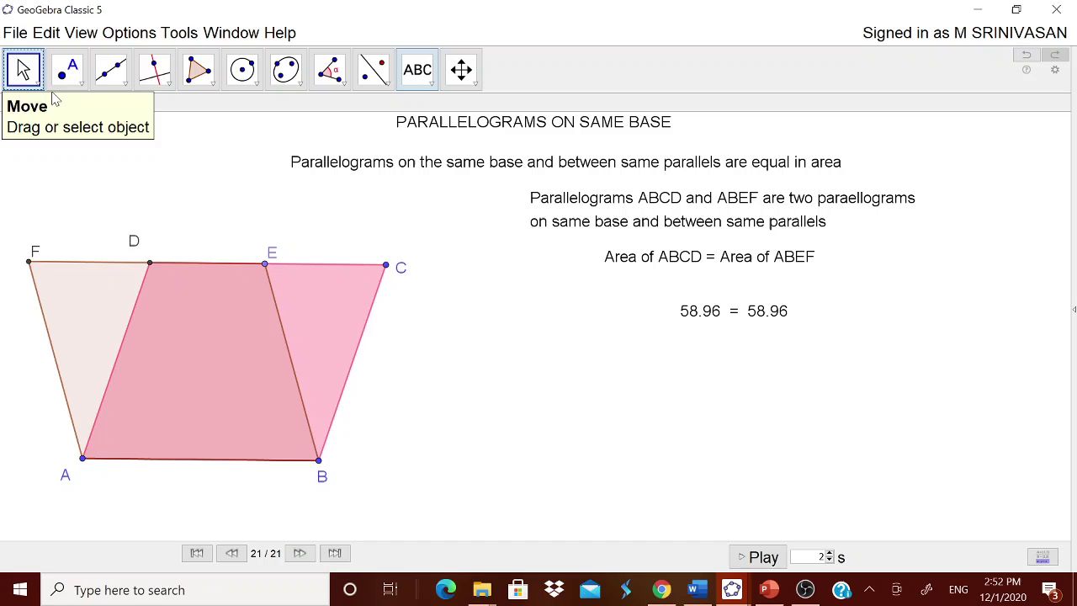
mouse_move(320, 469)
left_mouse_down()
mouse_move(377, 486)
mouse_move(322, 488)
mouse_move(274, 444)
mouse_move(356, 488)
mouse_move(334, 496)
mouse_move(340, 474)
left_mouse_up()
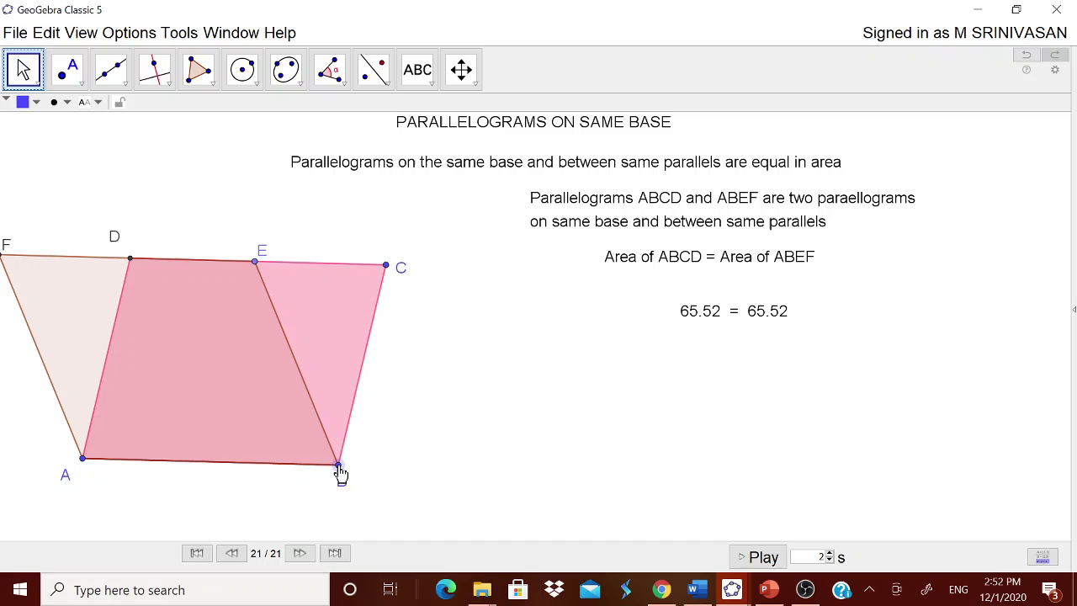
left_click(1074, 311)
left_click(965, 266)
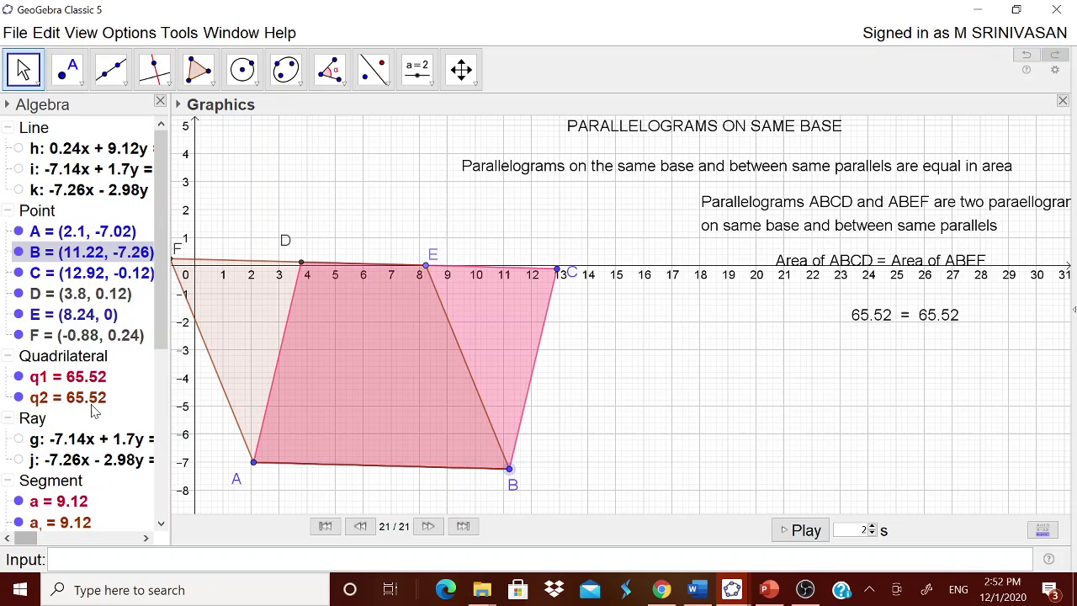
Step: Add area labels to ABEF and ABCD, toggling q1 and q2 visibility to isolate each
left_click(19, 377)
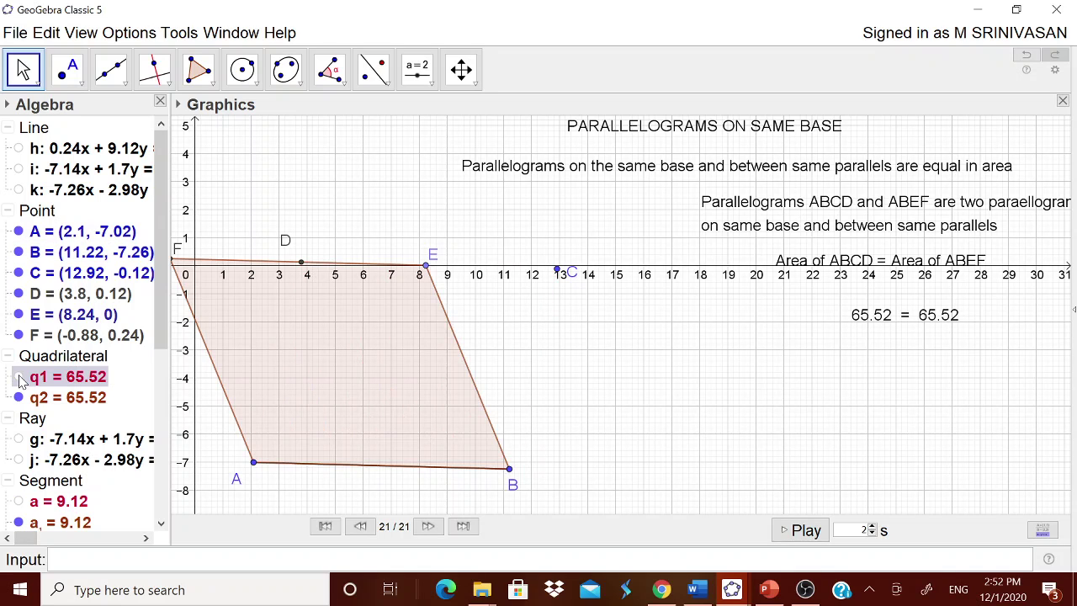
left_click(344, 87)
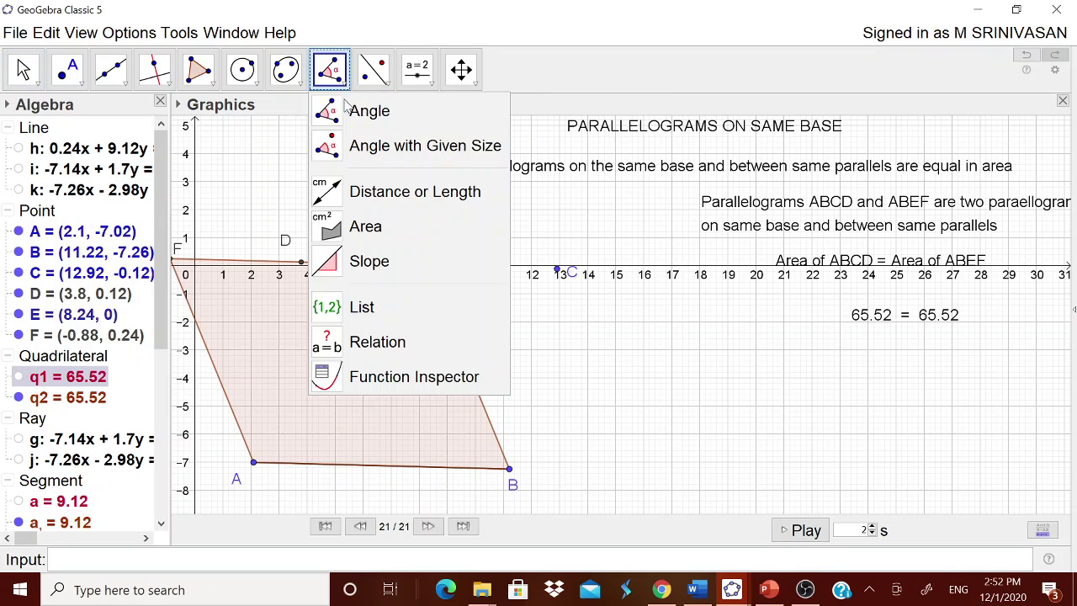
left_click(362, 223)
left_click(302, 315)
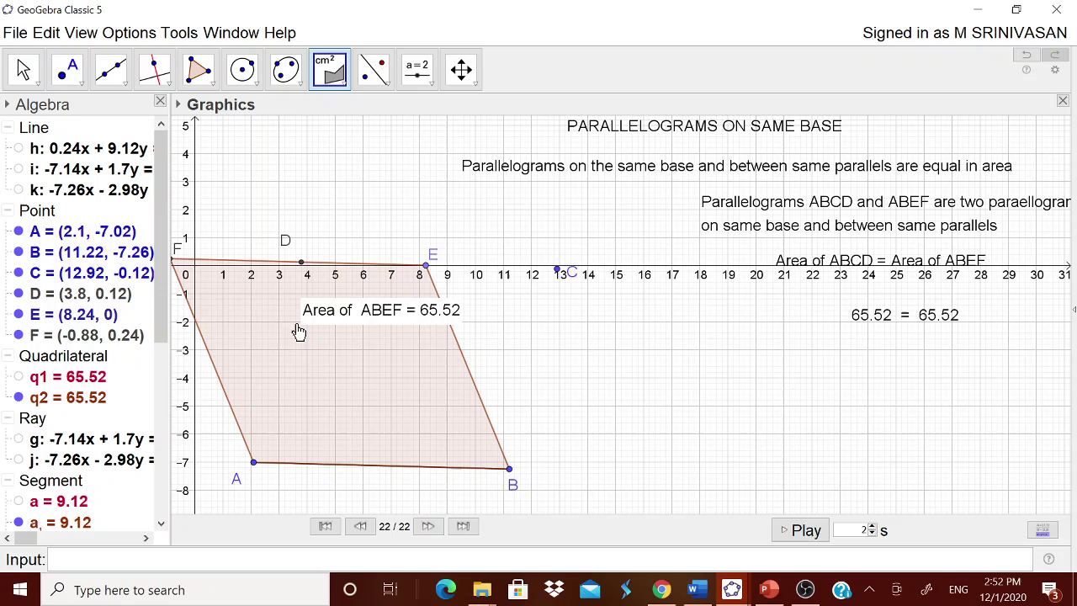
left_click(18, 377)
left_click(19, 397)
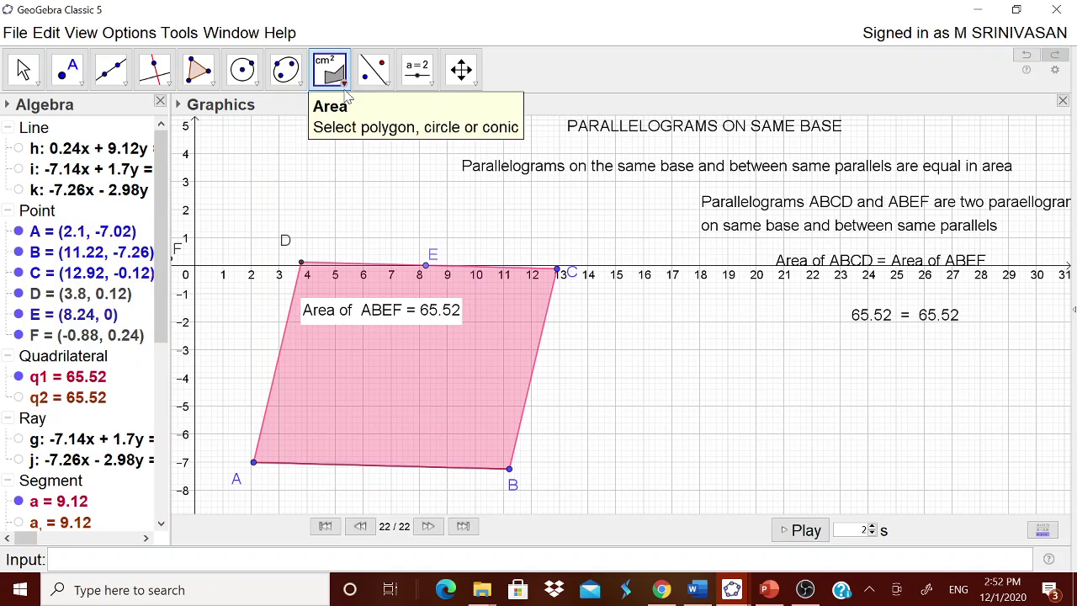
left_click(417, 386)
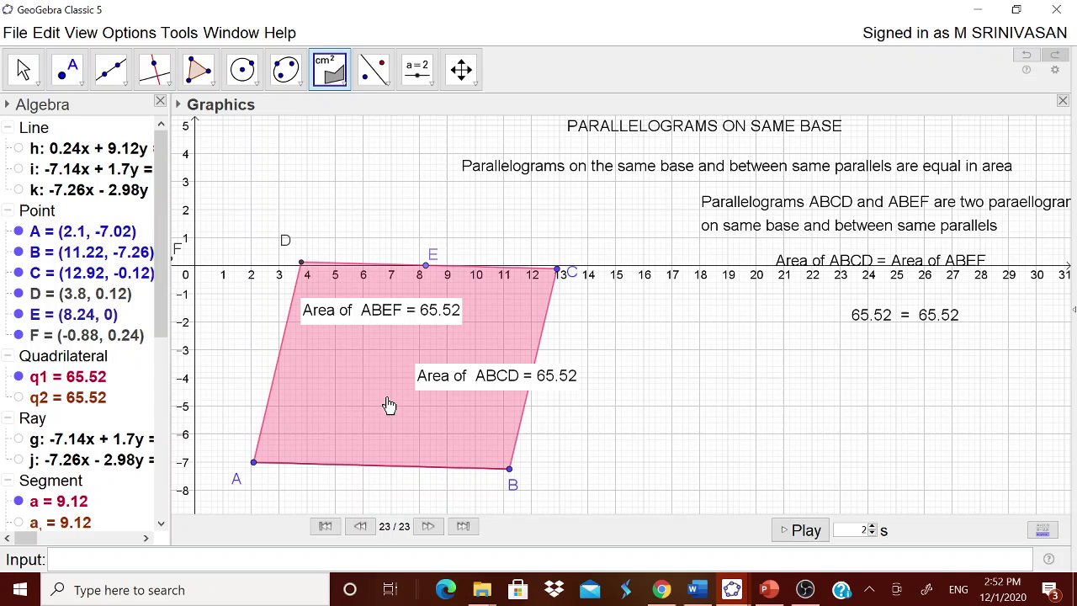
left_click(19, 397)
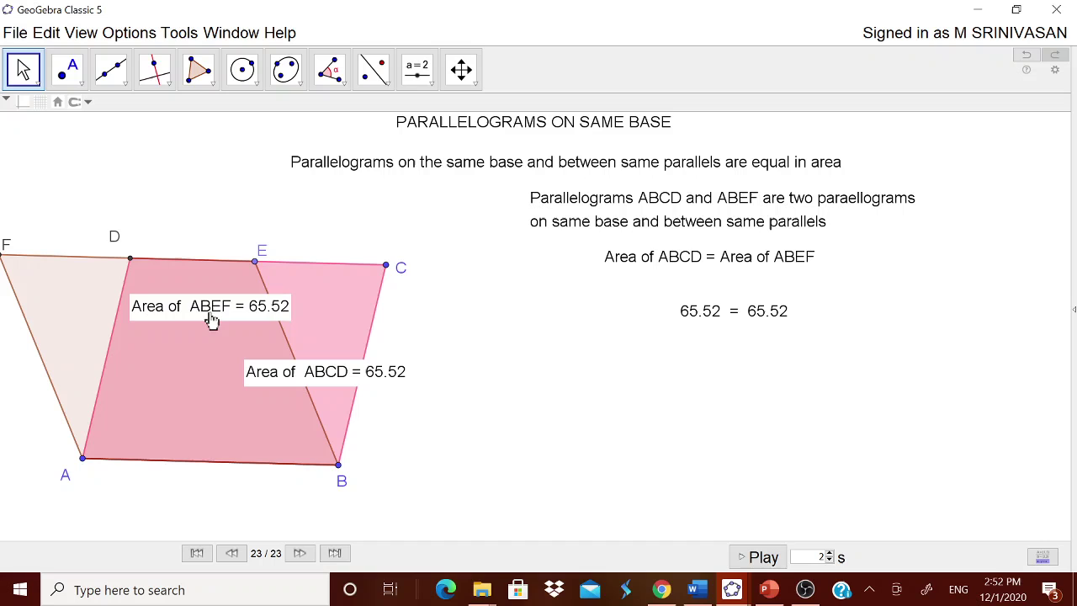
Step: Reposition both area labels and the equality text, then drag B so both areas read 77.4
left_click_drag(211, 319, 160, 316)
left_click_drag(334, 377, 289, 363)
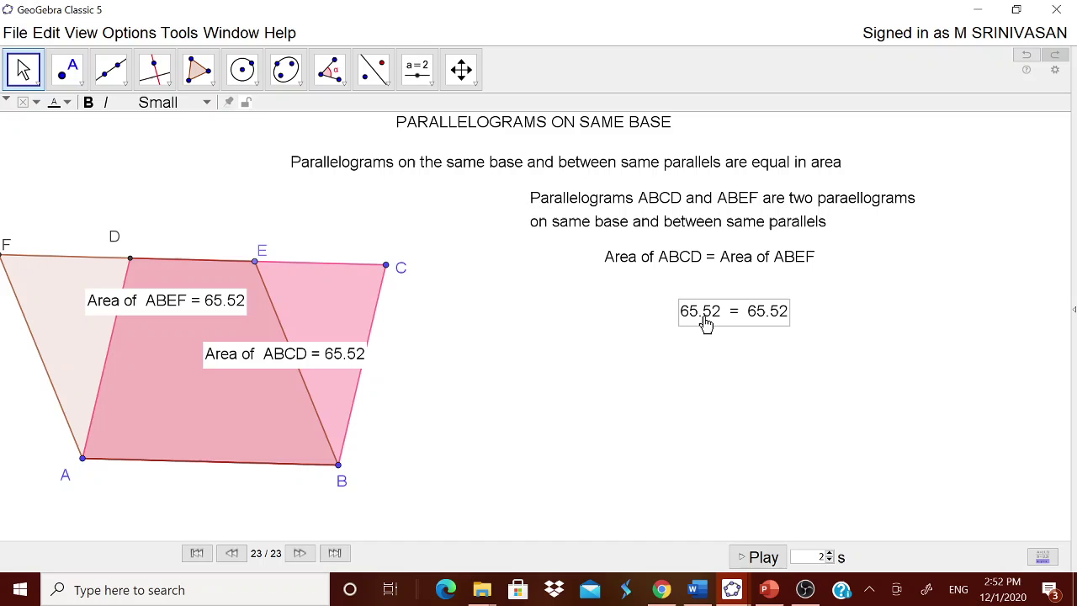
left_click_drag(702, 323, 690, 301)
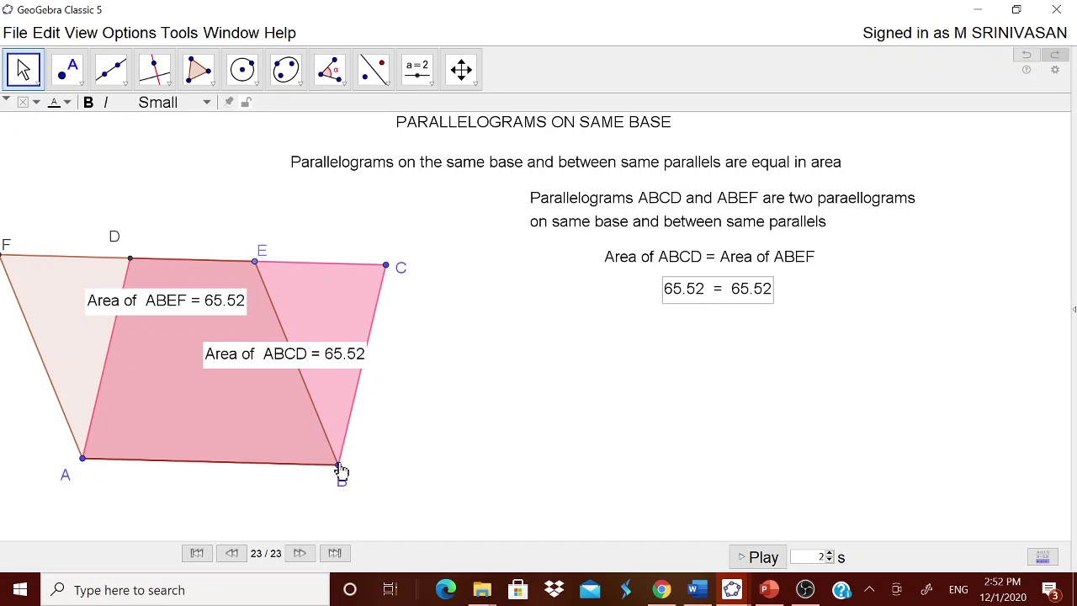
mouse_move(341, 469)
left_mouse_down()
mouse_move(392, 485)
mouse_move(446, 483)
mouse_move(339, 463)
mouse_move(384, 490)
left_mouse_up()
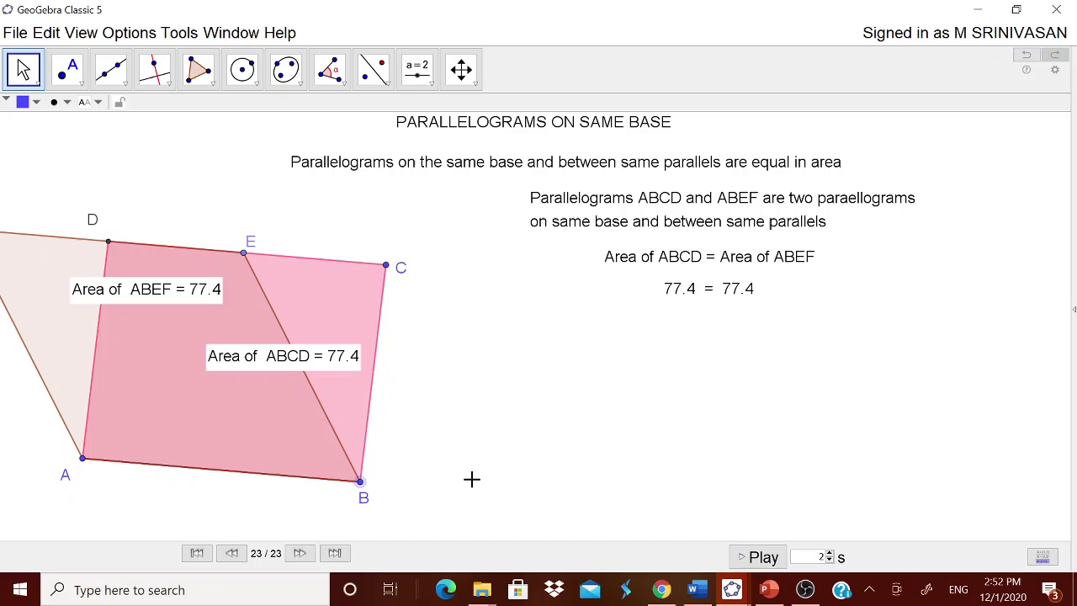